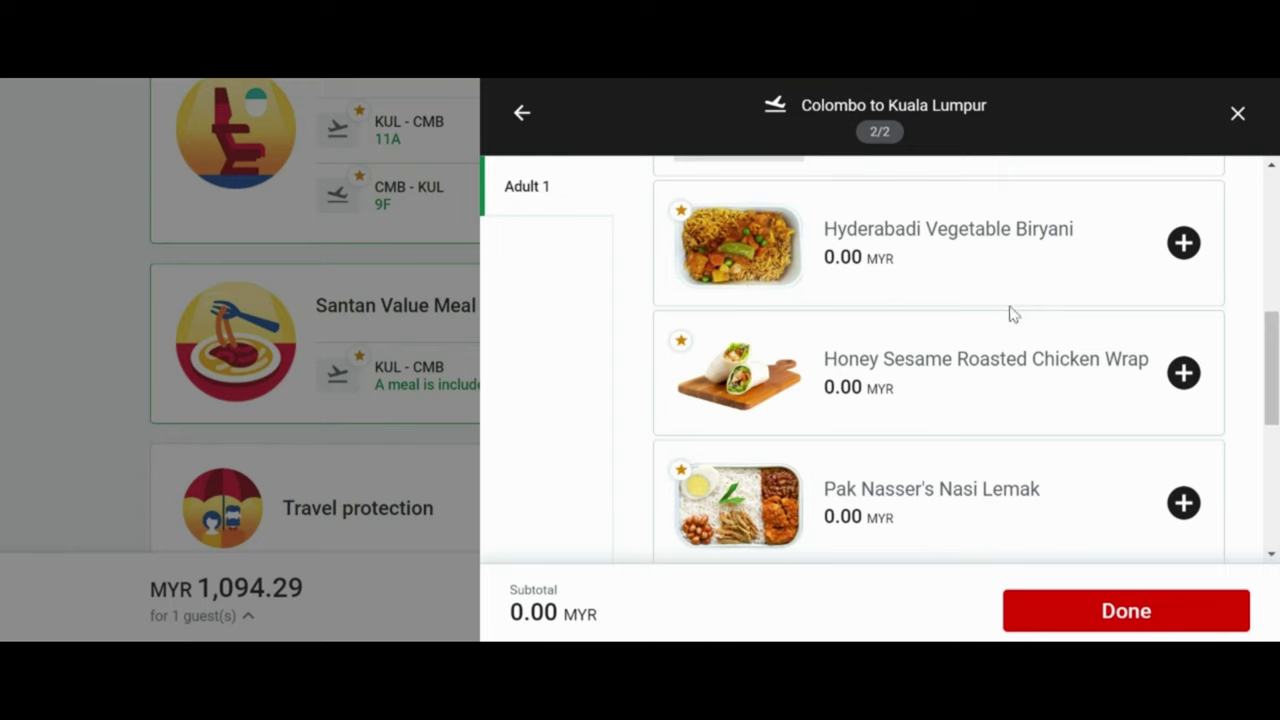
# Select the Hyderabadi Vegetable Biryani for the Colombo to Kuala Lumpur flight and finish the meal selection.
pyautogui.click(1183, 243)
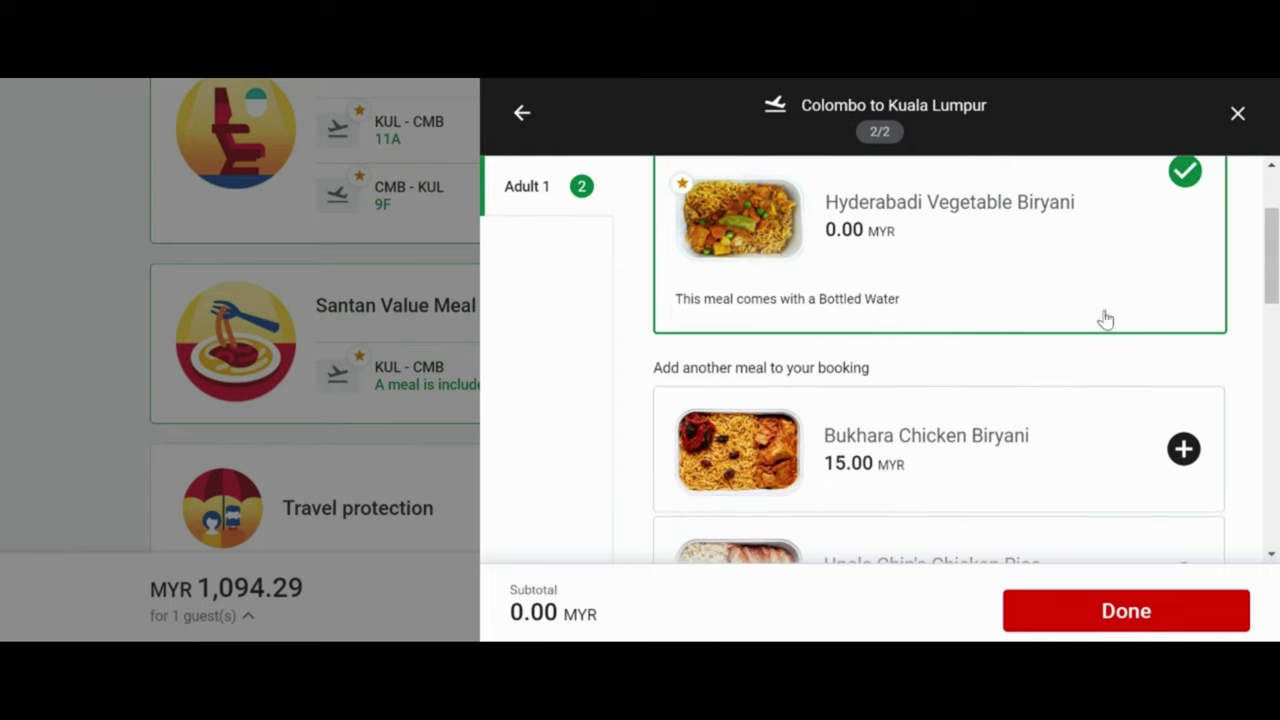
pyautogui.click(1068, 617)
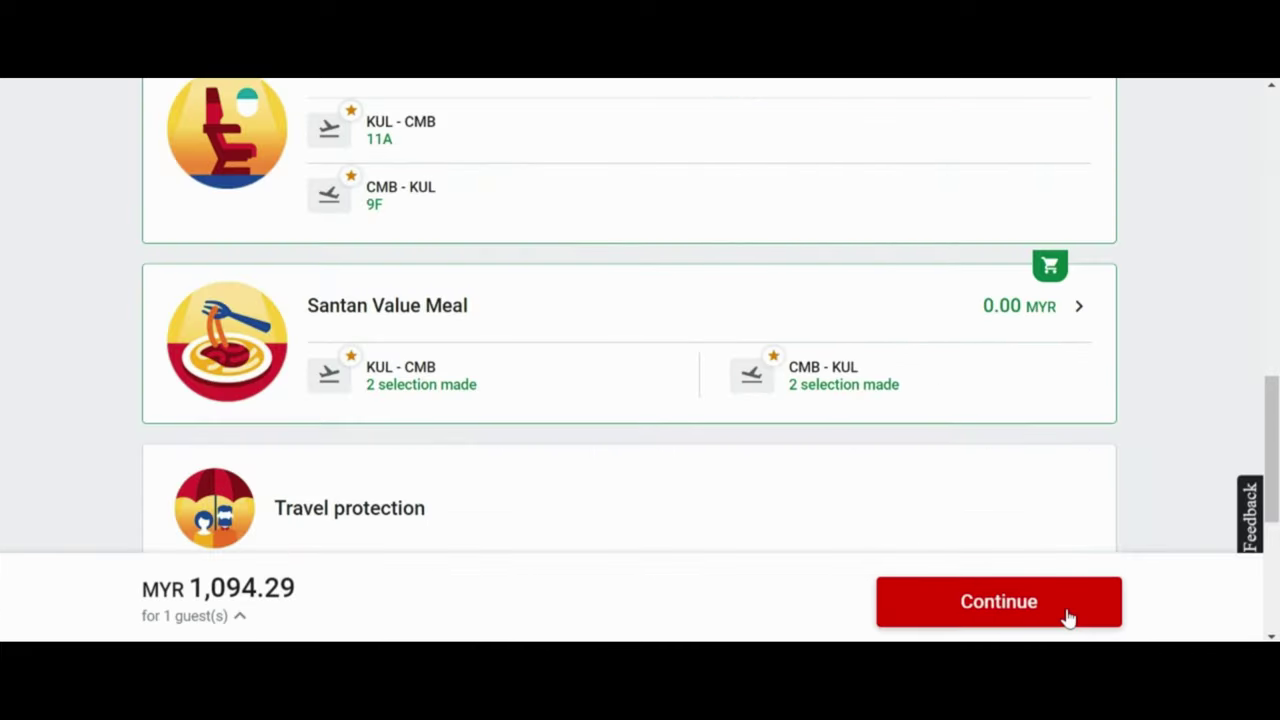
# Choose COVID-19 Travel Insurance PLUS as the travel protection and continue to the guest details.
pyautogui.scroll(-2, 1018, 457)
pyautogui.scroll(-3, 1018, 457)
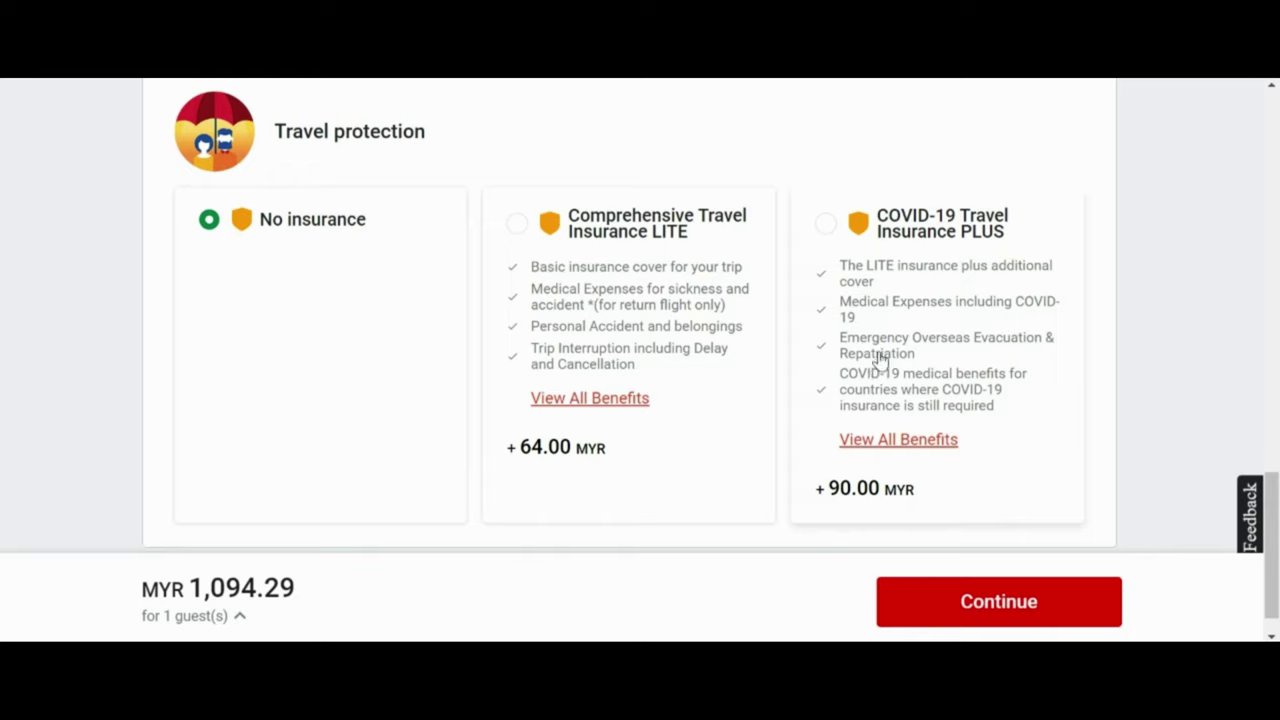
pyautogui.click(824, 228)
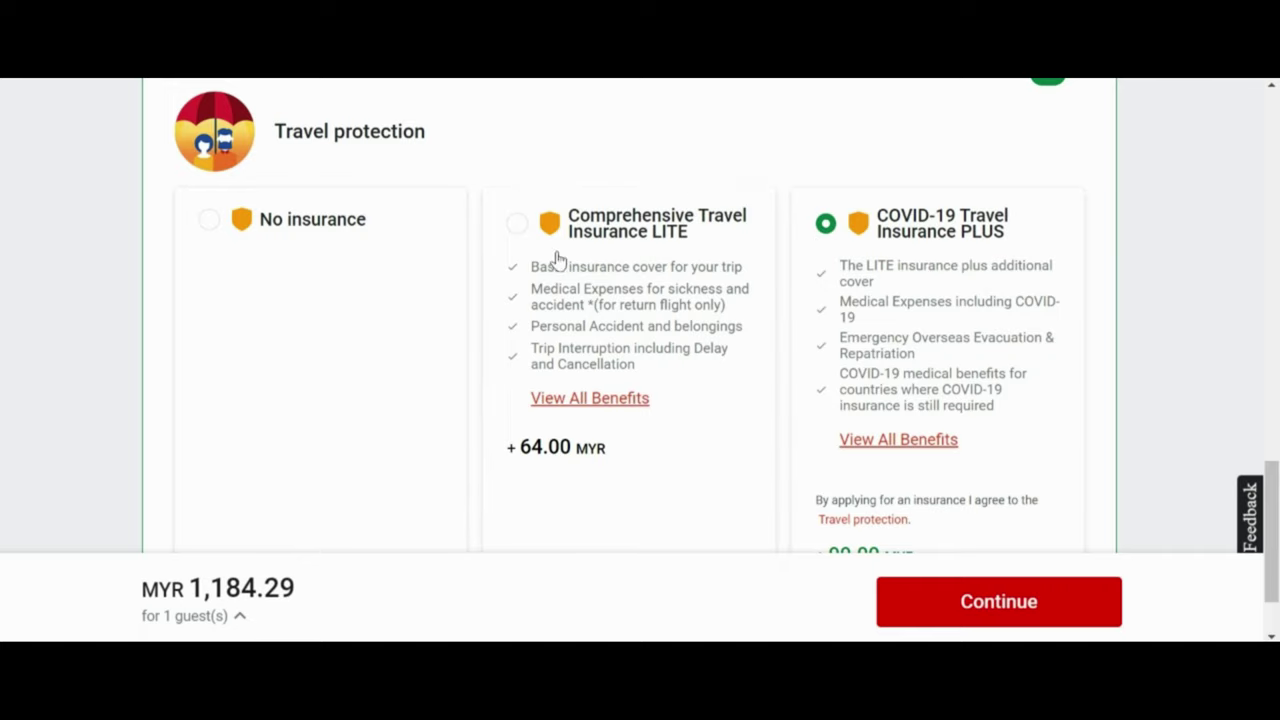
pyautogui.scroll(-1, 709, 400)
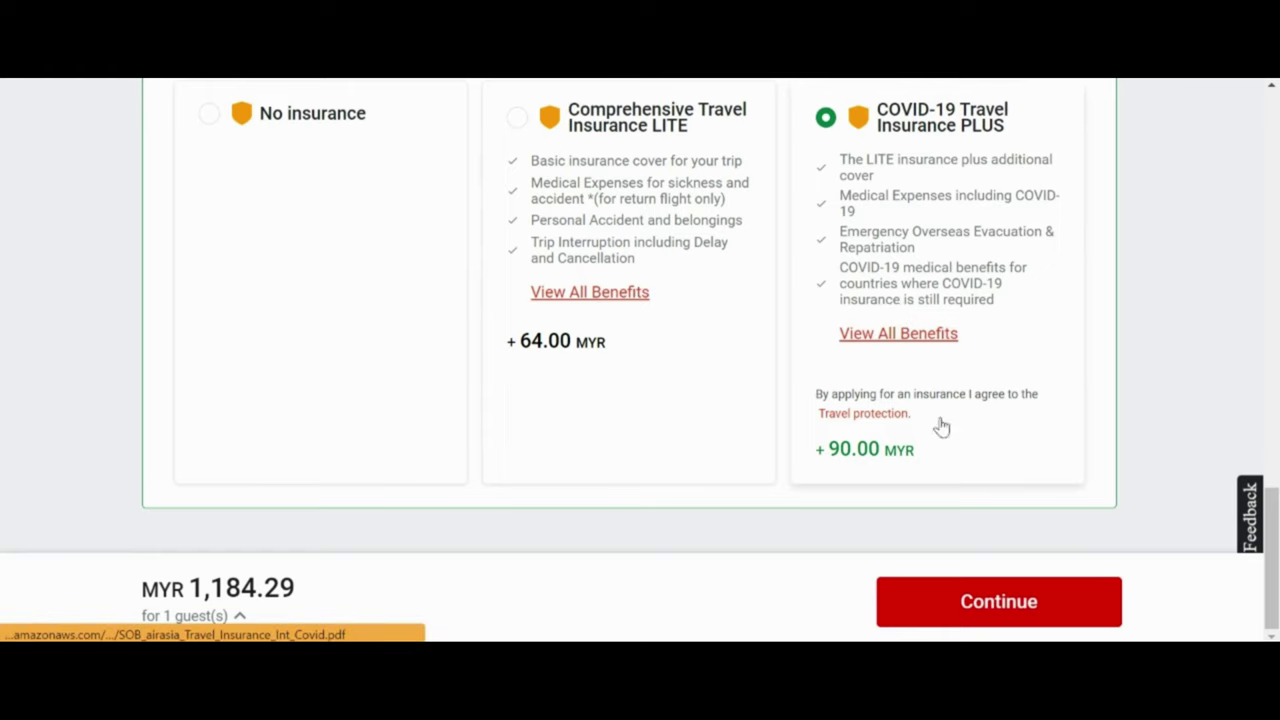
pyautogui.click(983, 601)
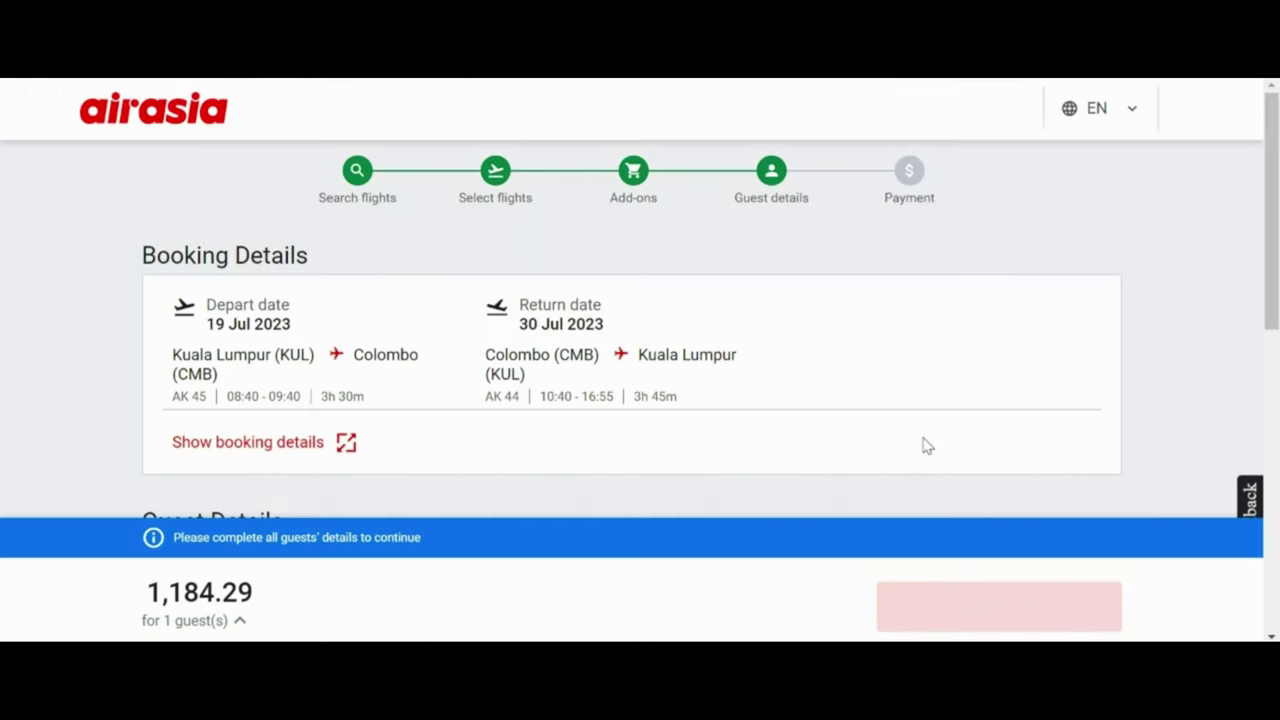
# Examine the first and family name fields for Adult 1 and their naming guidelines.
pyautogui.scroll(-4, 925, 445)
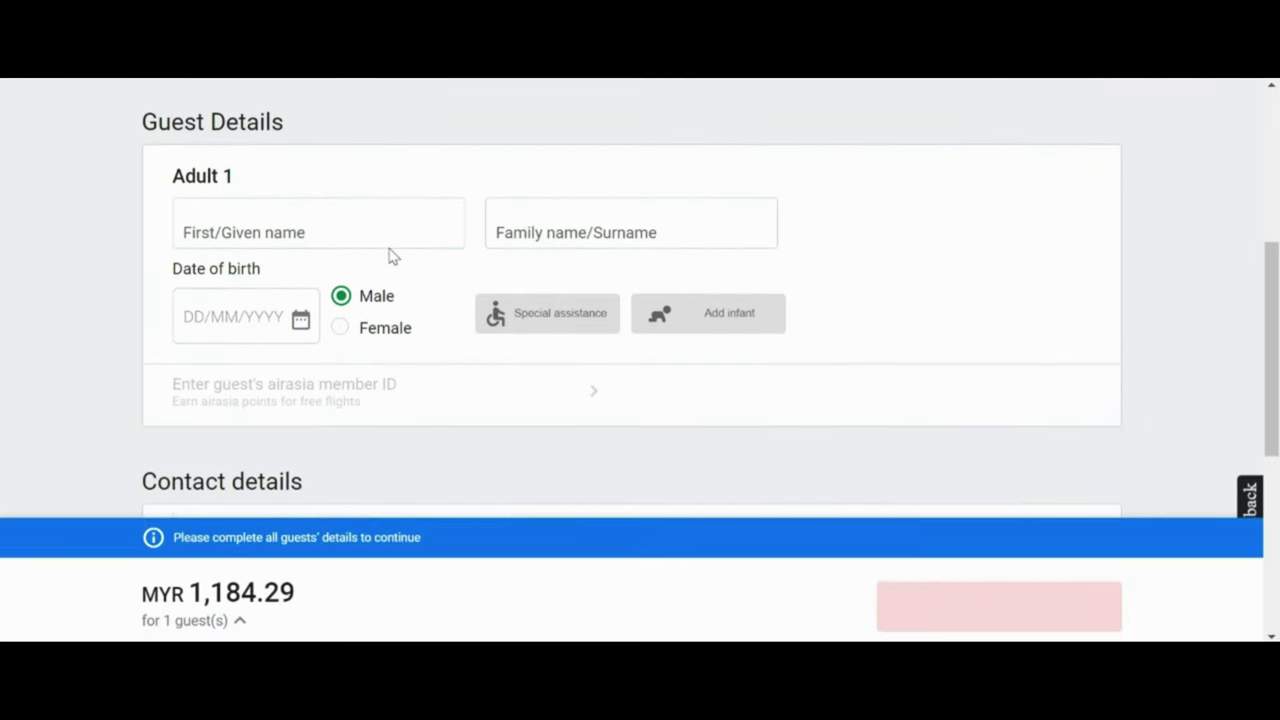
pyautogui.scroll(-1, 391, 255)
pyautogui.scroll(1, 391, 255)
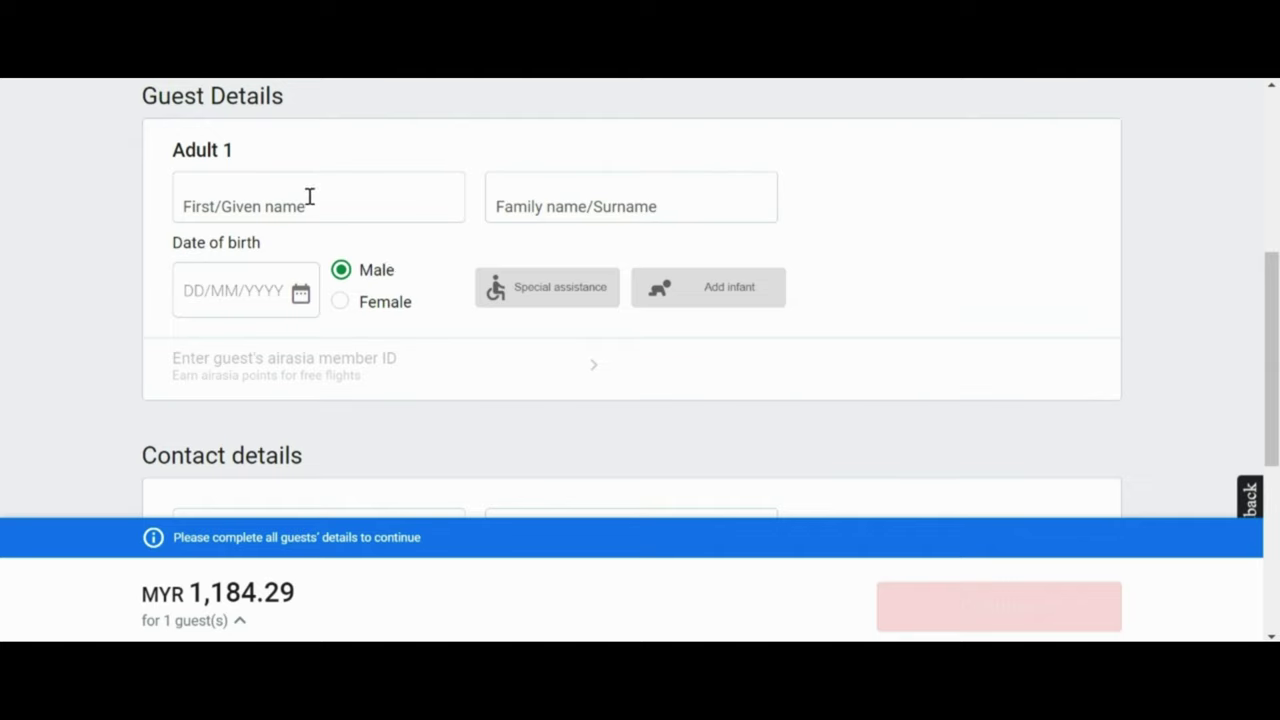
pyautogui.click(218, 200)
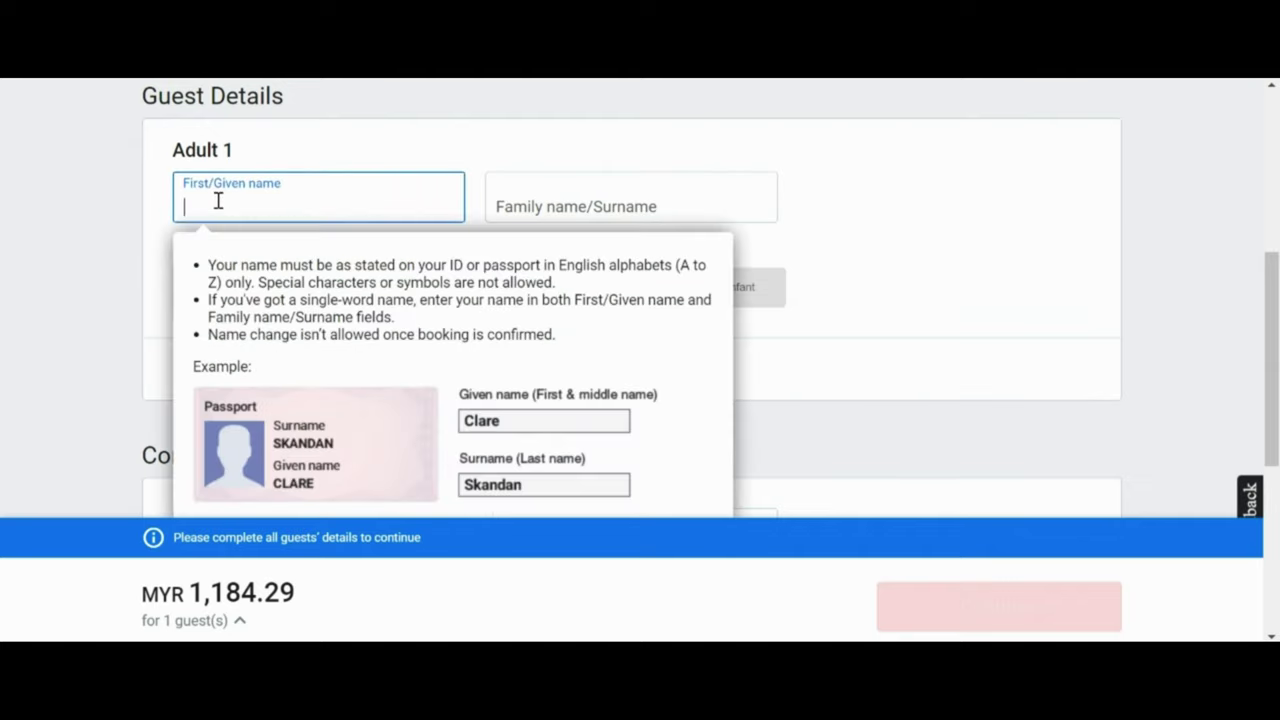
pyautogui.click(543, 195)
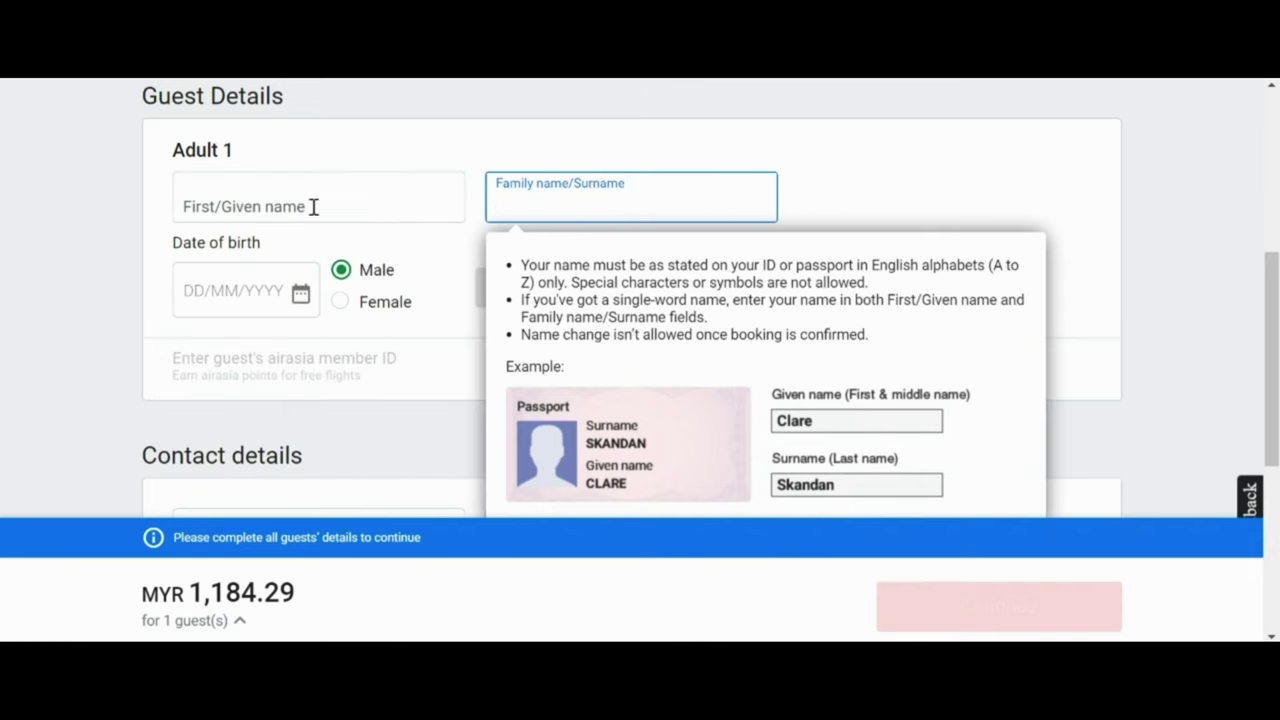
pyautogui.click(437, 251)
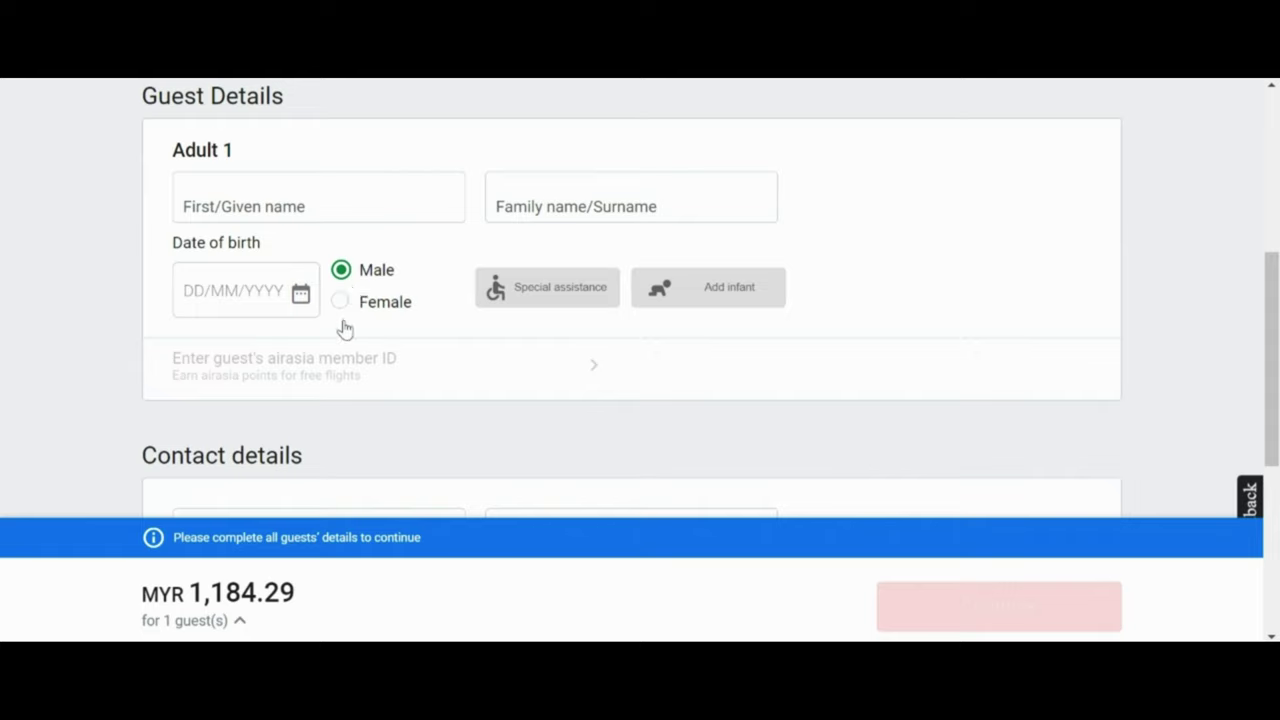
# Review Adult 1's special assistance options for the Kuala Lumpur to Colombo flight and close them.
pyautogui.click(563, 301)
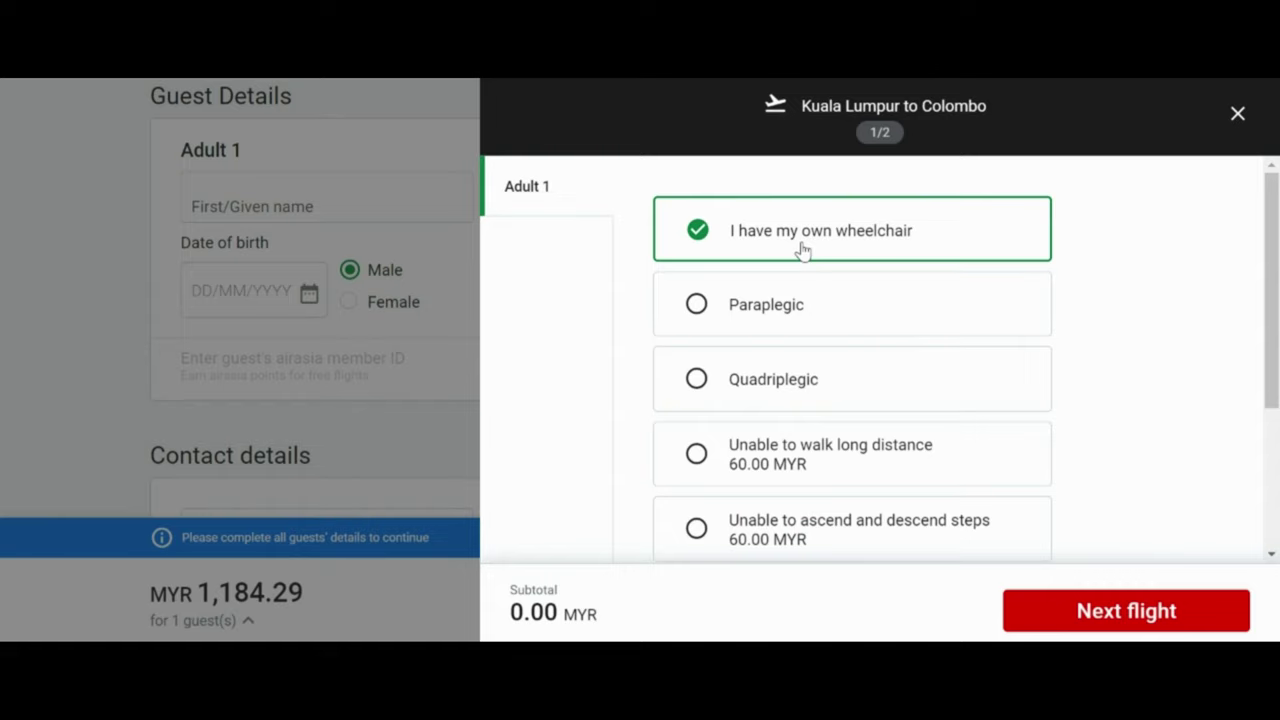
pyautogui.scroll(-1, 802, 250)
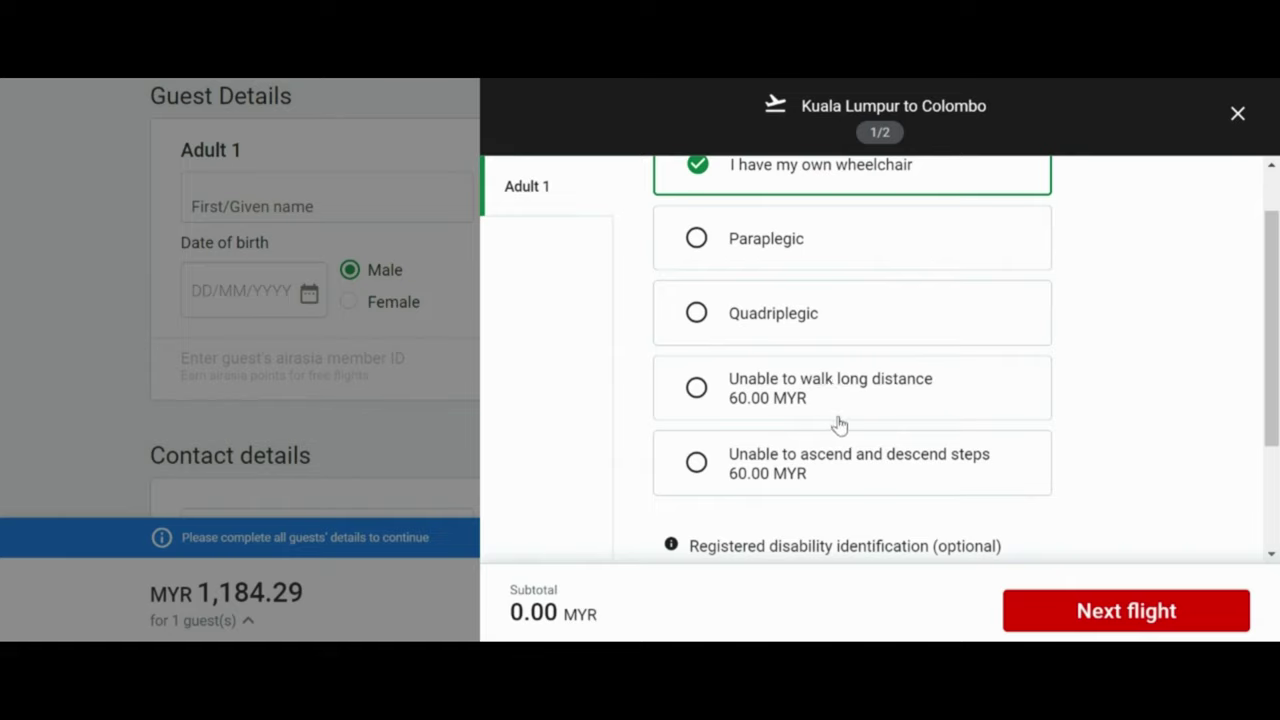
pyautogui.scroll(-2, 832, 508)
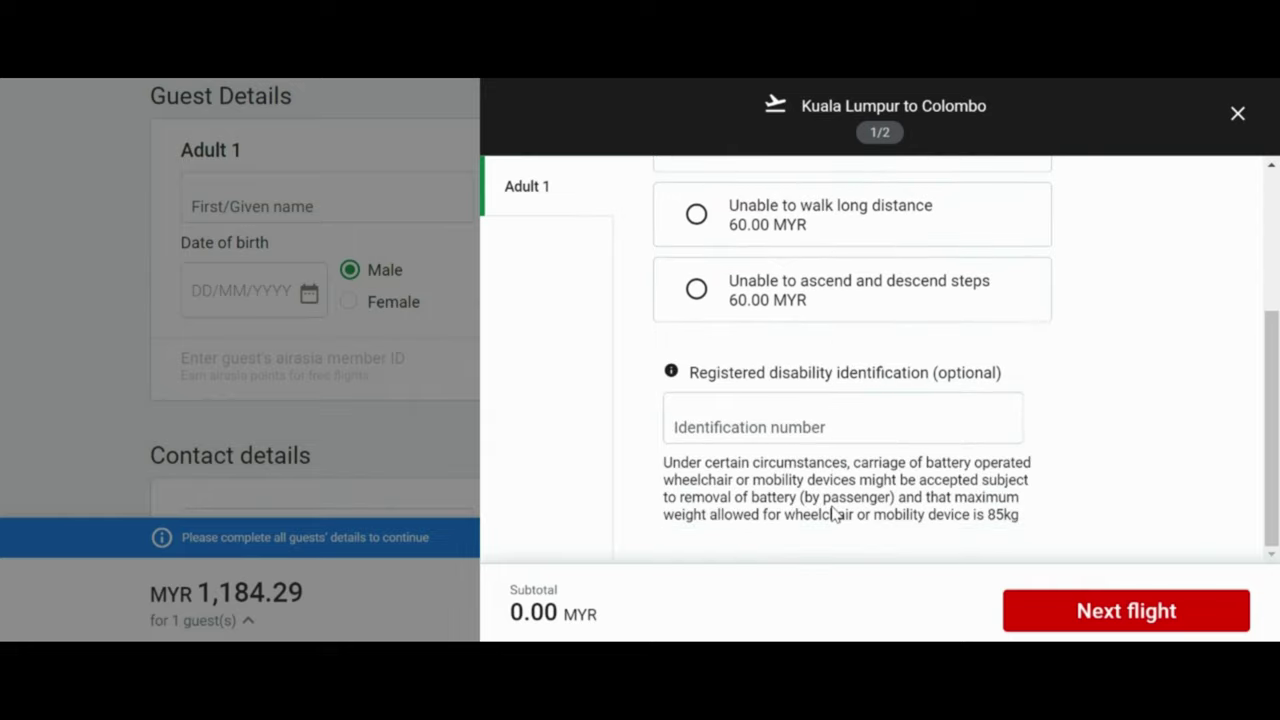
pyautogui.scroll(3, 832, 507)
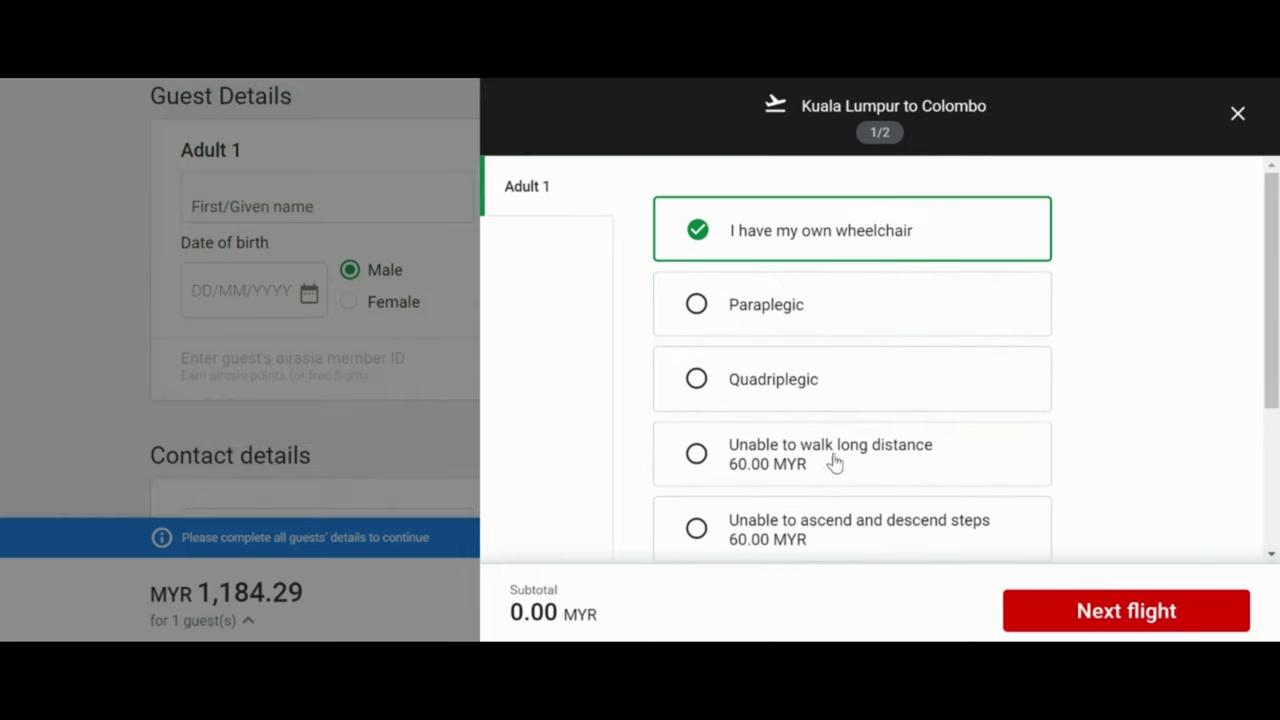
pyautogui.click(1237, 116)
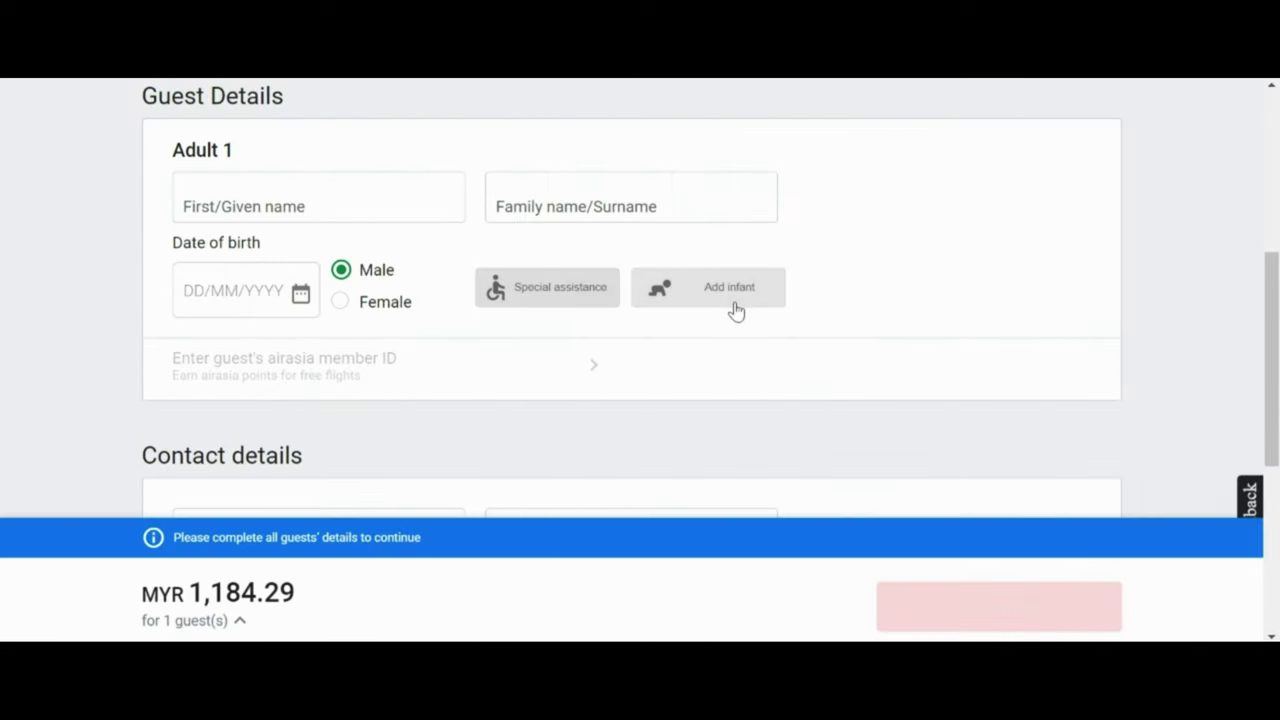
# Try adding an infant to Adult 1's booking and remove the infant entry again.
pyautogui.click(736, 311)
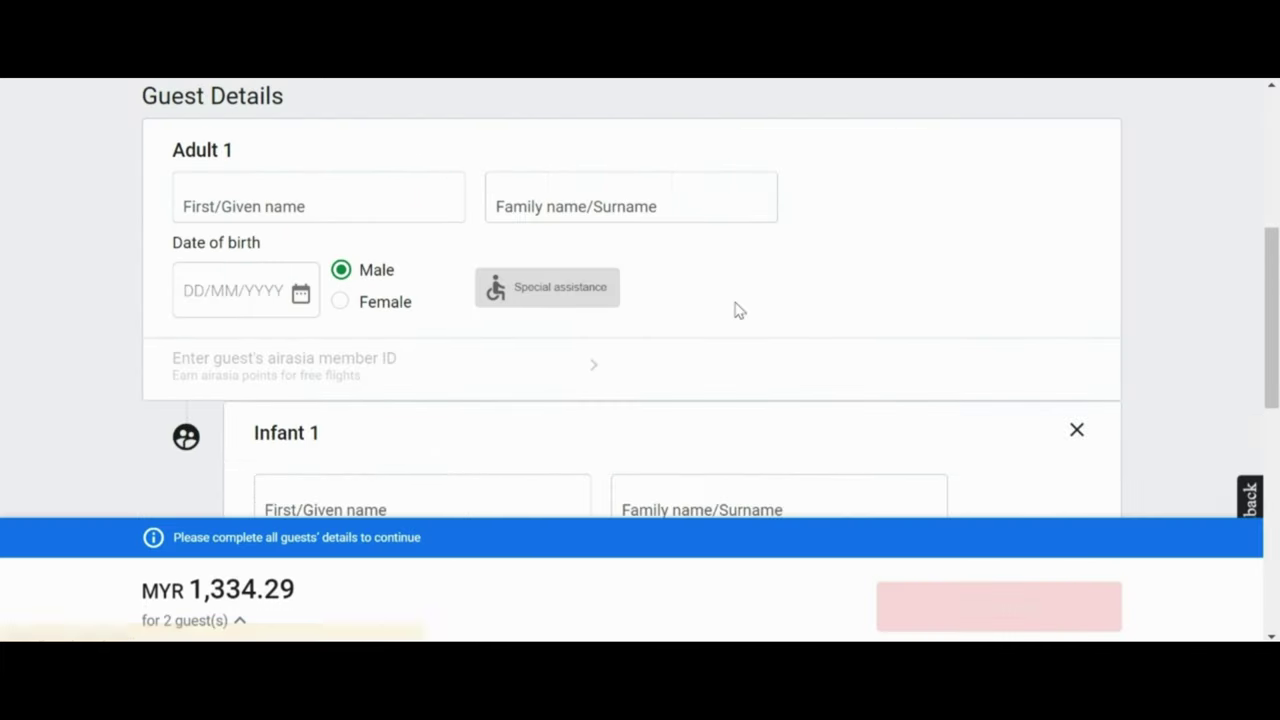
pyautogui.scroll(-2, 736, 310)
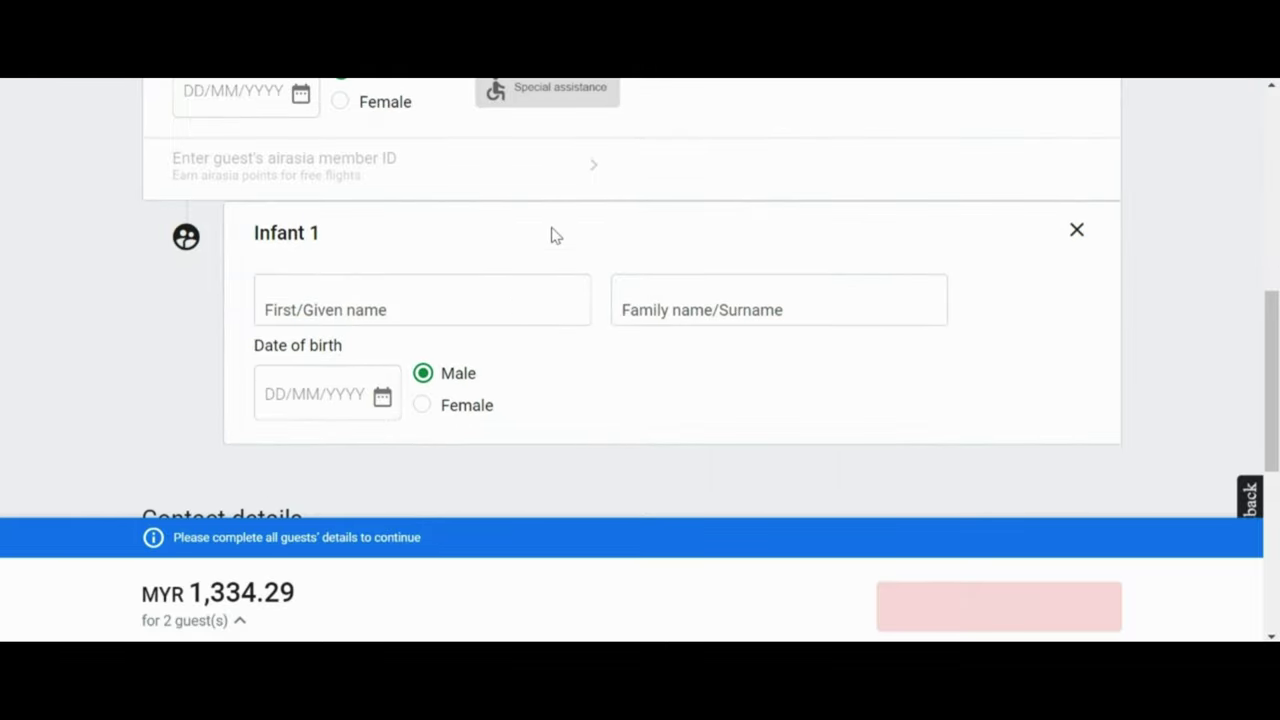
pyautogui.scroll(1, 553, 234)
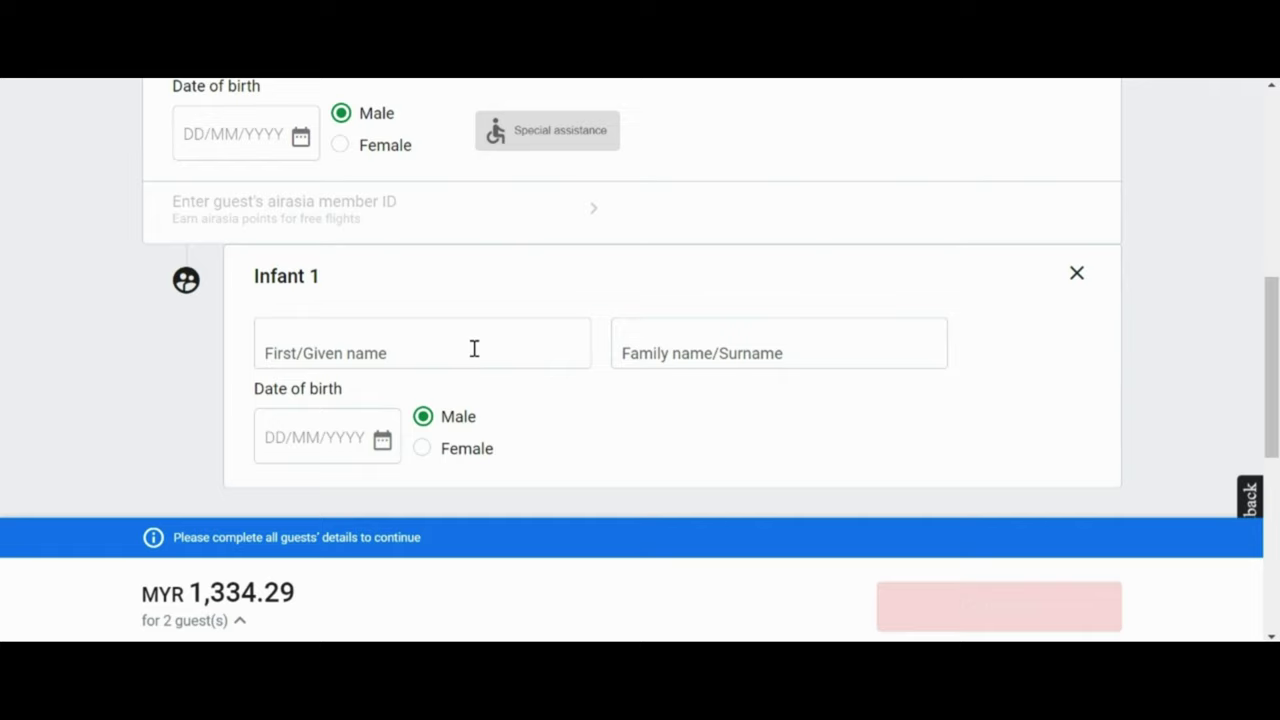
pyautogui.click(374, 346)
pyautogui.click(770, 347)
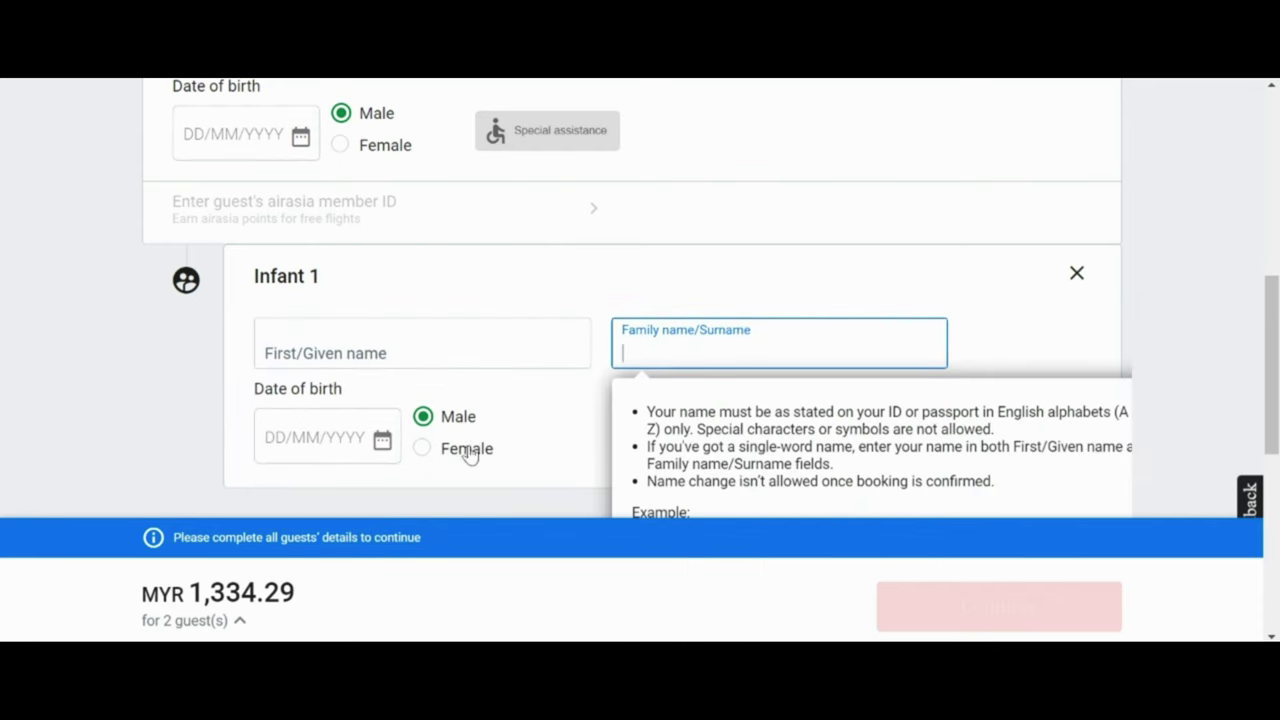
pyautogui.click(1078, 277)
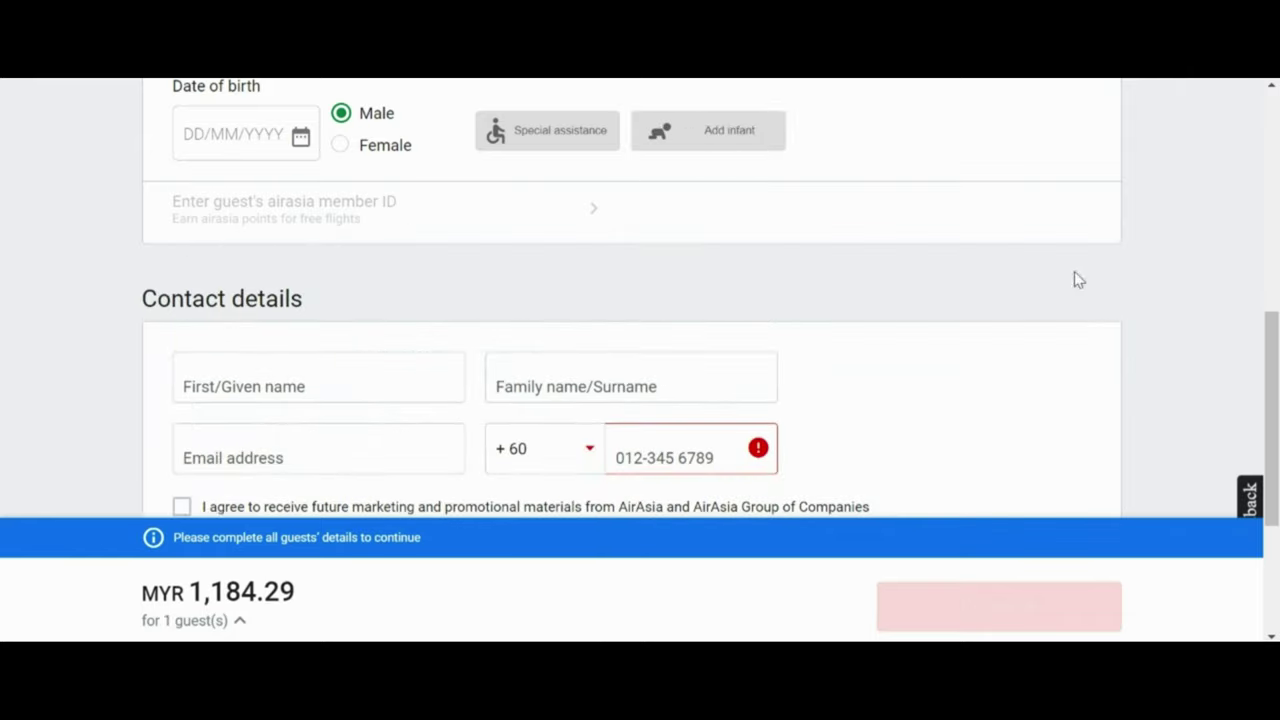
# Expand the emergency contact section in the contact details and examine its fields.
pyautogui.scroll(-4, 681, 222)
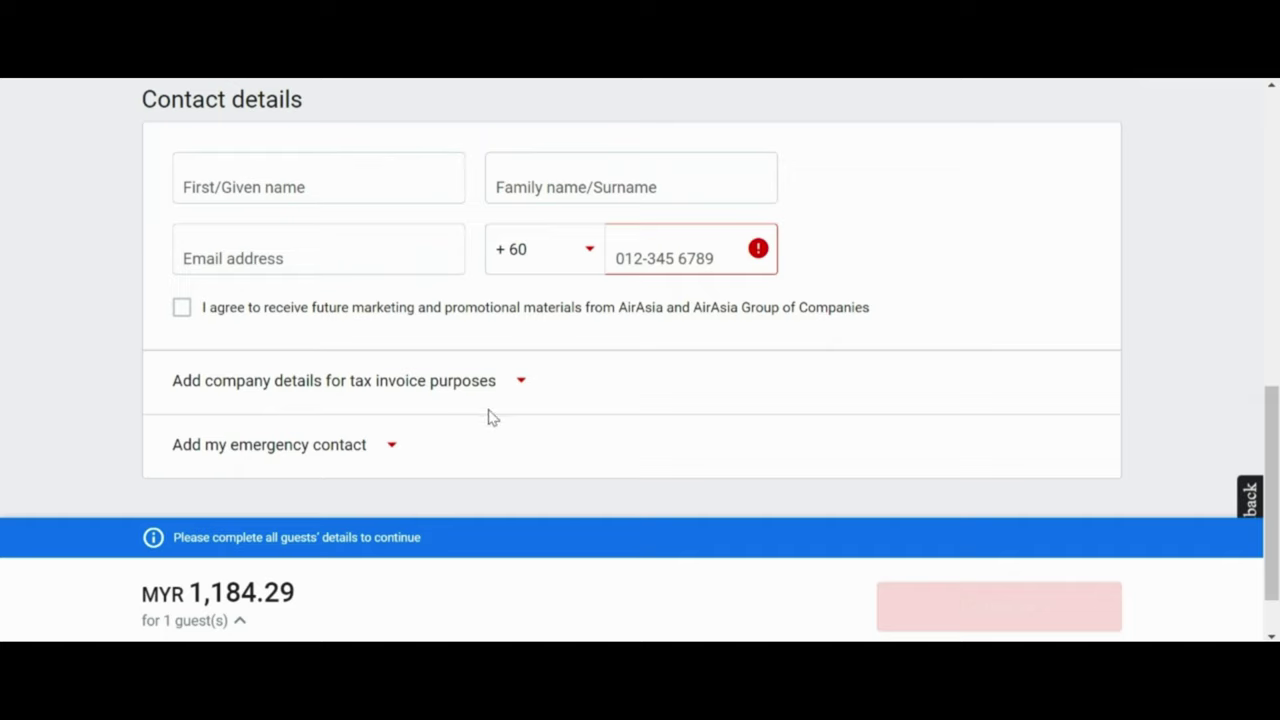
pyautogui.click(374, 457)
pyautogui.scroll(-2, 372, 457)
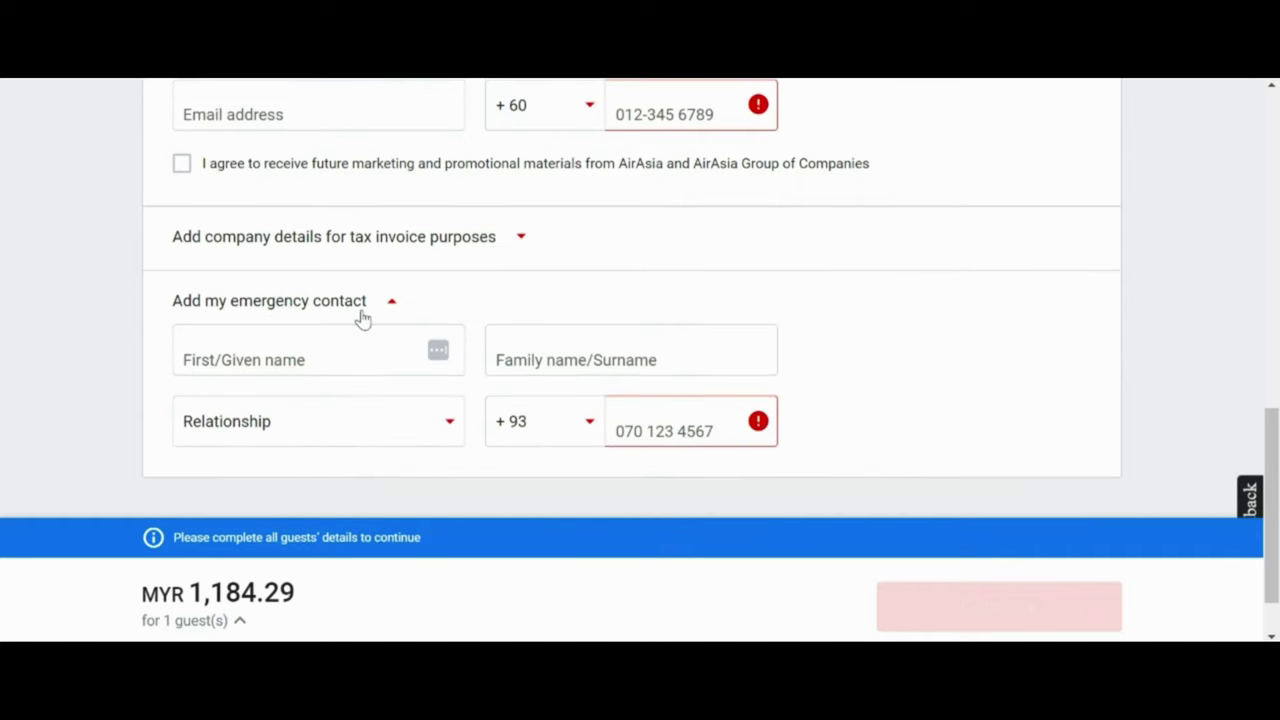
pyautogui.scroll(1, 363, 318)
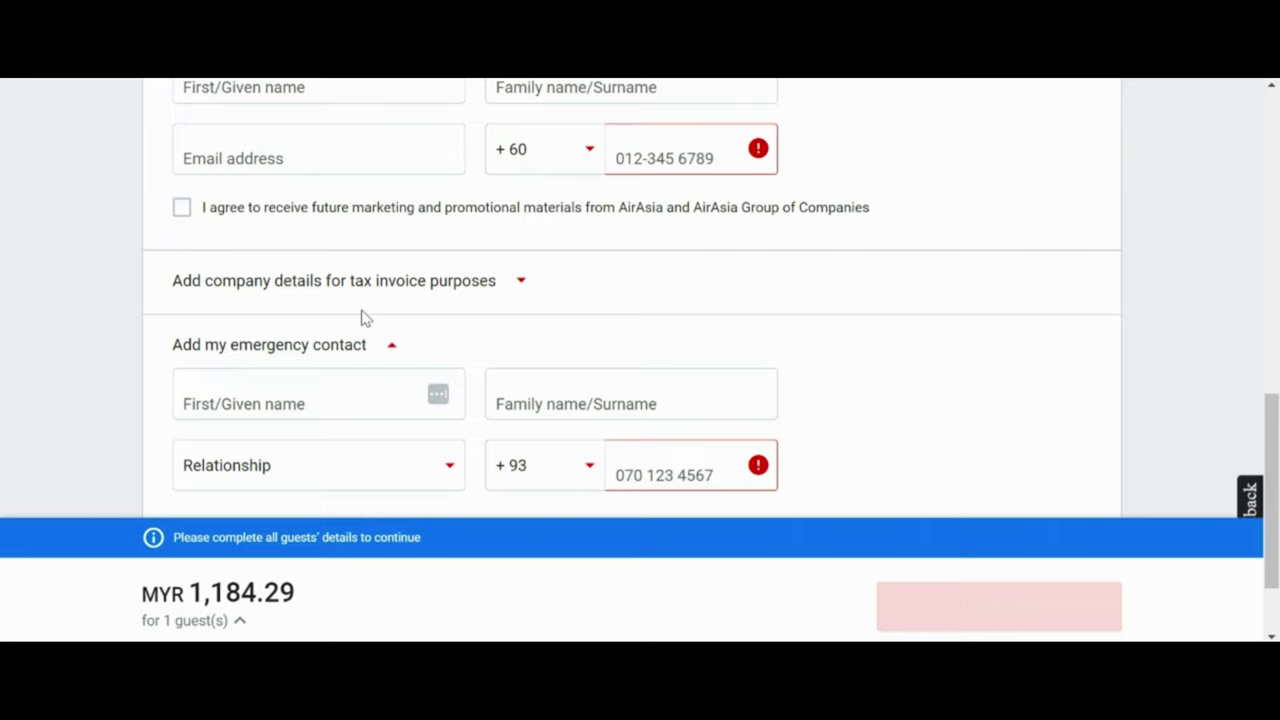
# Examine the company details fields for tax invoice purposes and collapse that section again.
pyautogui.click(520, 284)
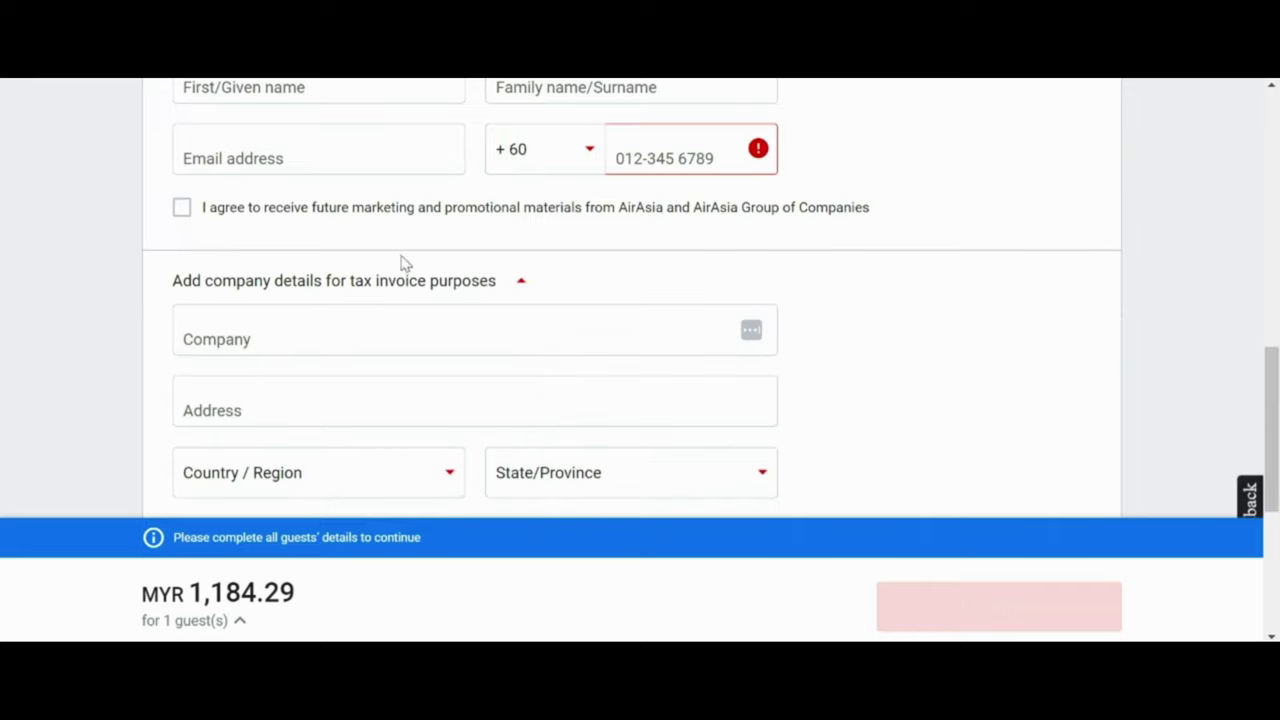
pyautogui.scroll(-1, 444, 318)
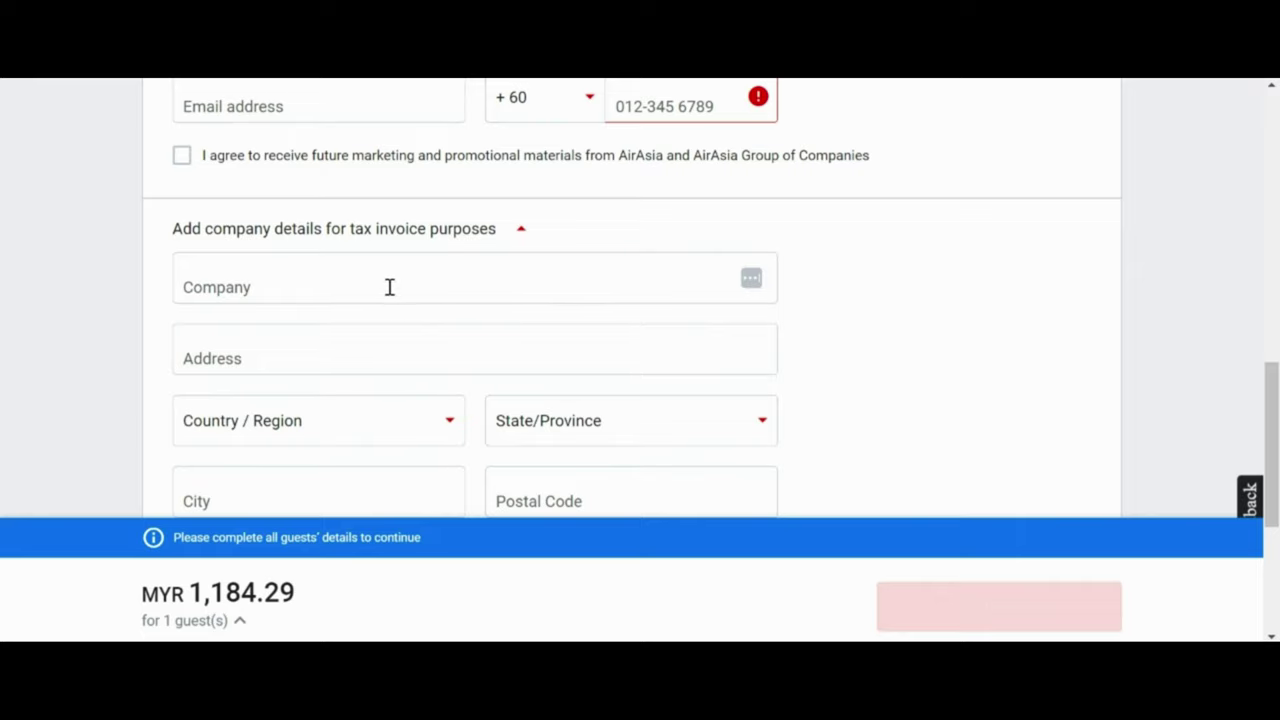
pyautogui.scroll(-2, 443, 395)
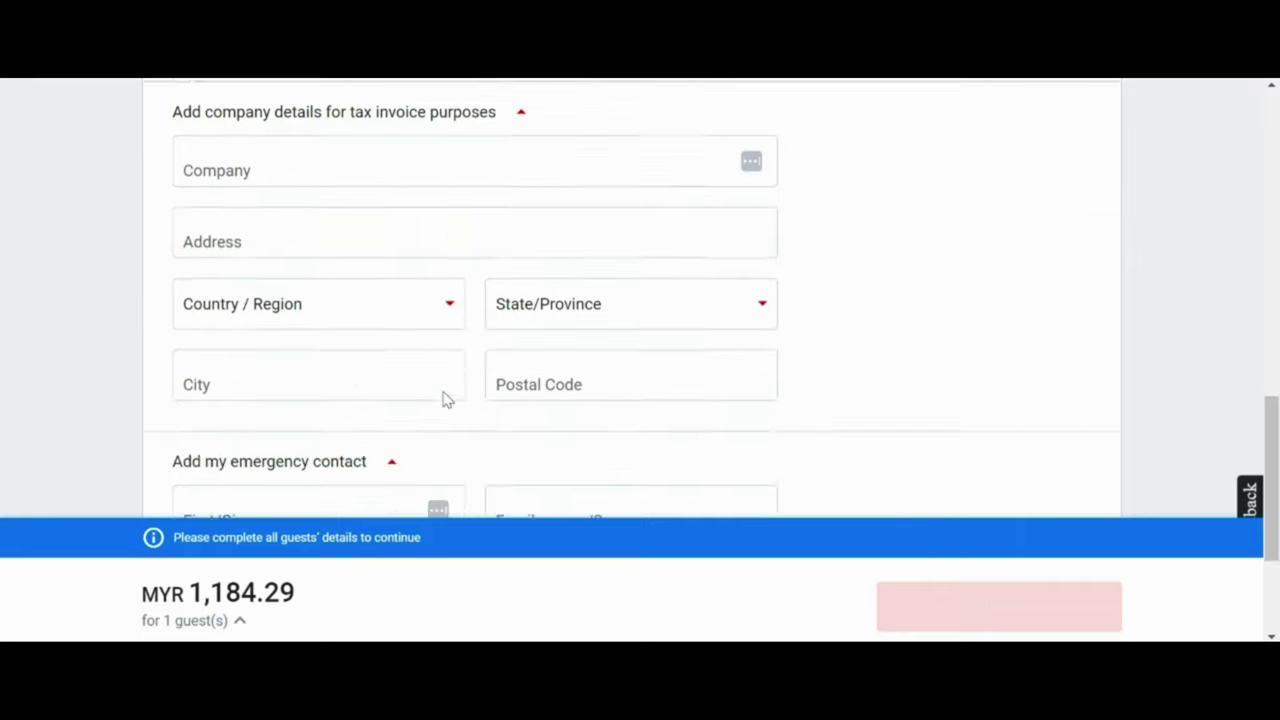
pyautogui.scroll(2, 443, 393)
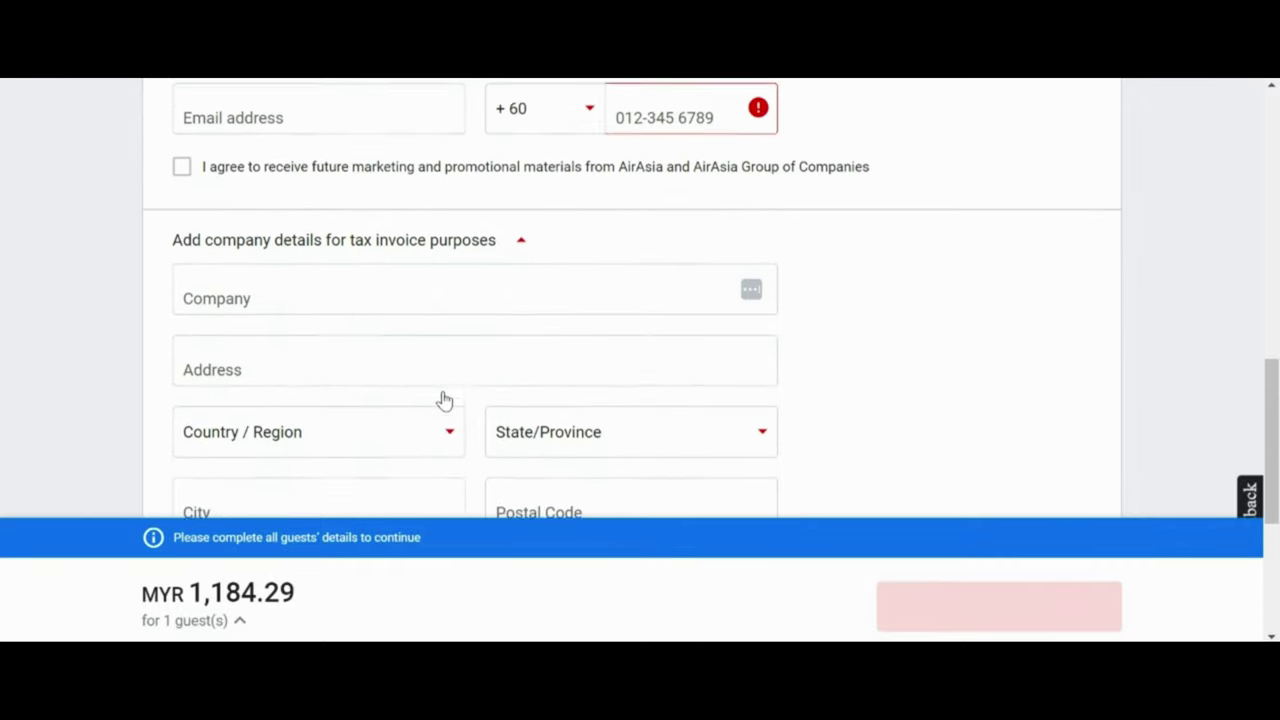
pyautogui.click(521, 243)
pyautogui.scroll(5, 523, 255)
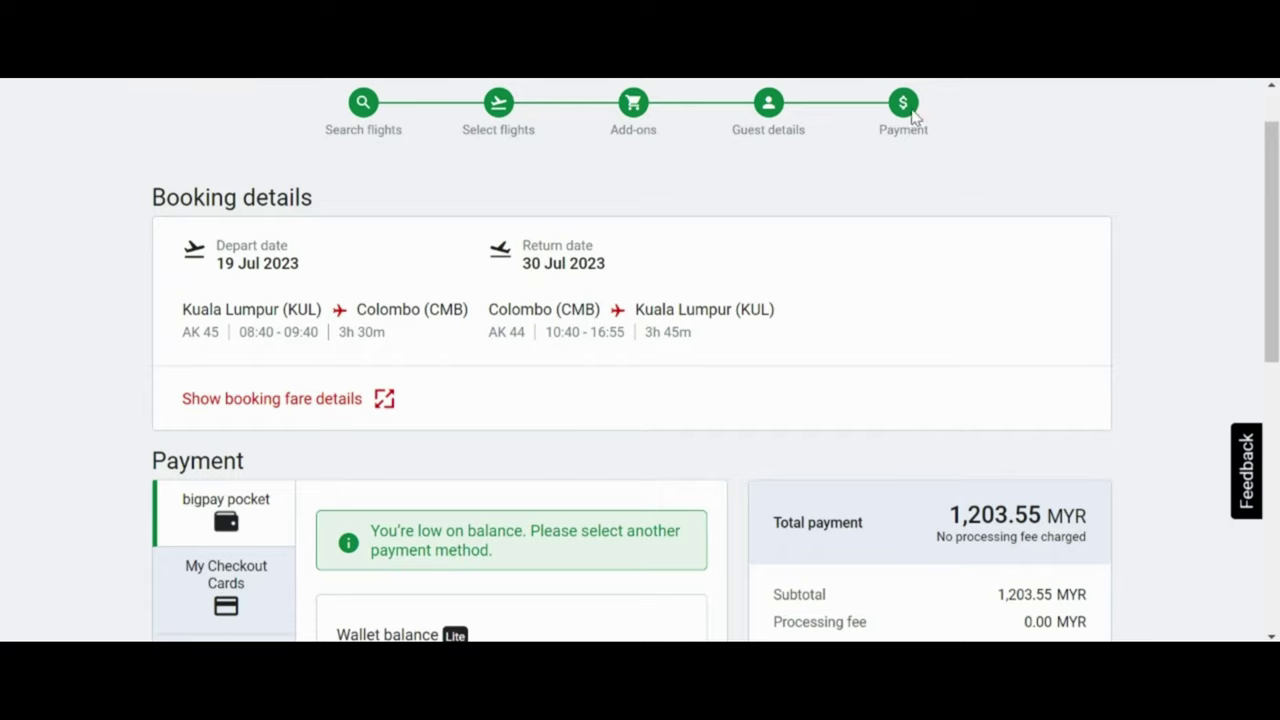
# Display the credit/debit card payment form and examine its card number, expiration date, CVV and cardholder name fields.
pyautogui.scroll(-1, 880, 289)
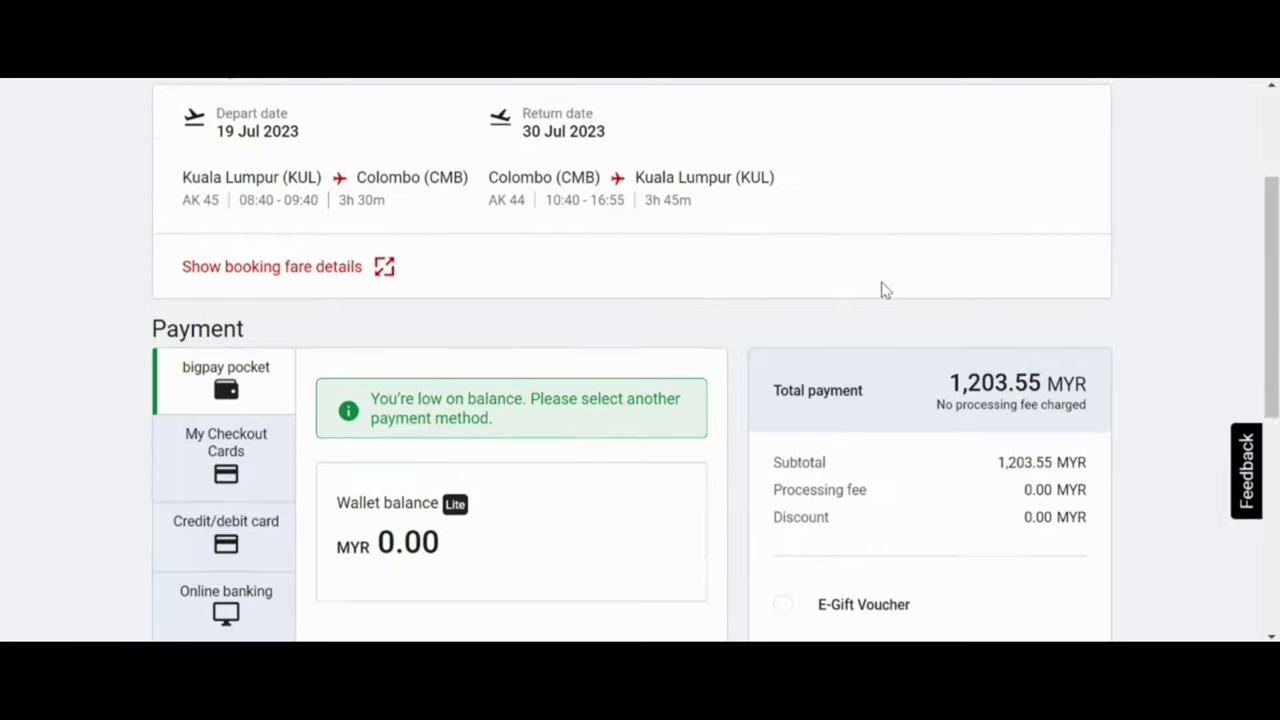
pyautogui.scroll(-1, 882, 289)
pyautogui.scroll(-1, 882, 289)
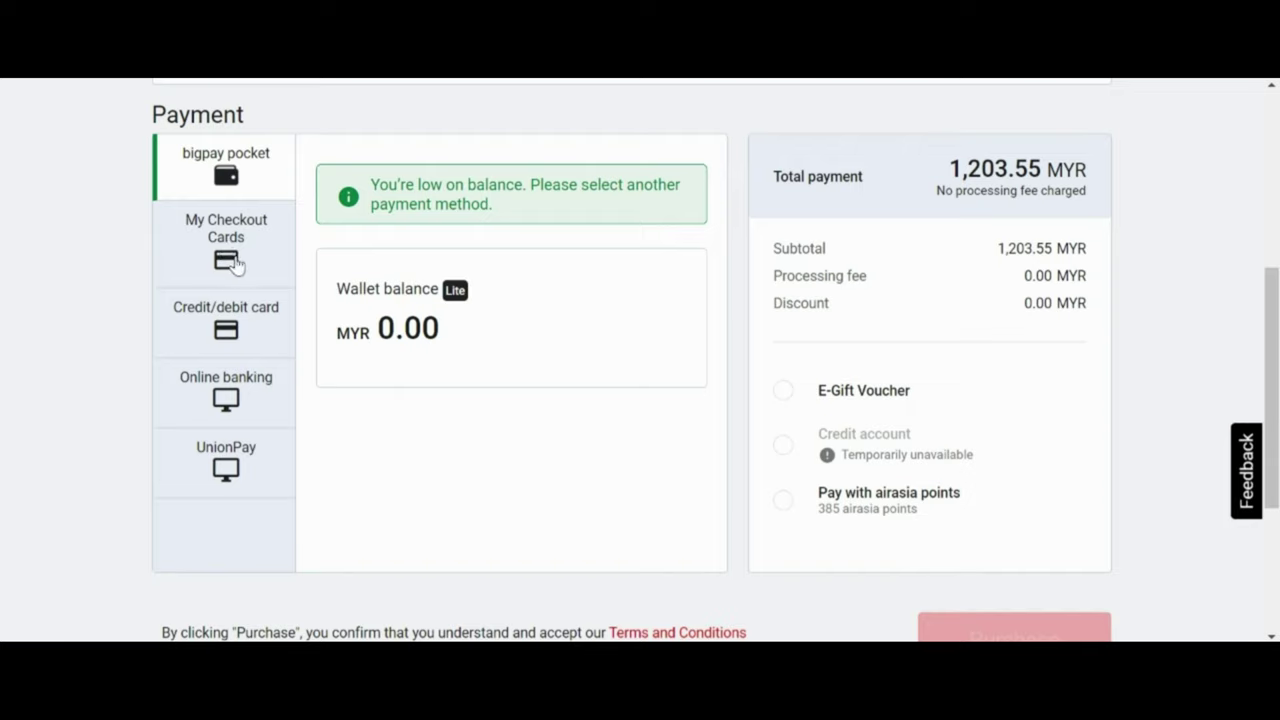
pyautogui.click(232, 343)
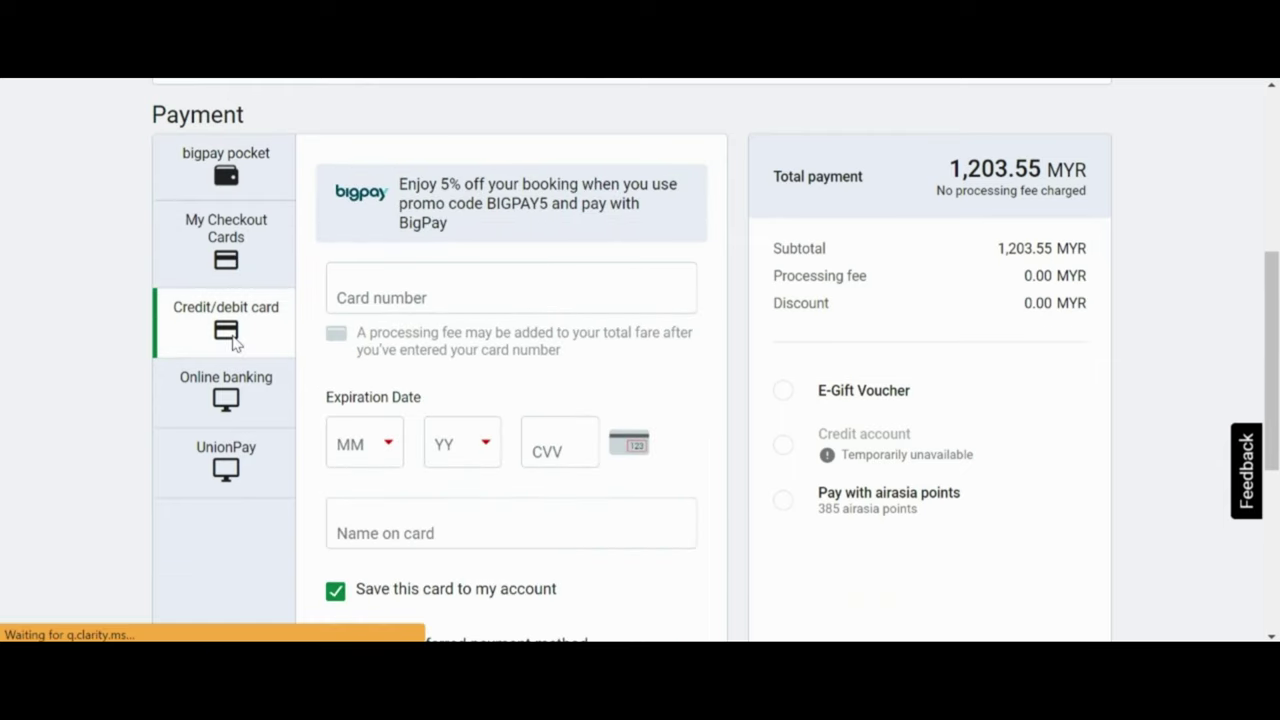
pyautogui.scroll(-1, 411, 377)
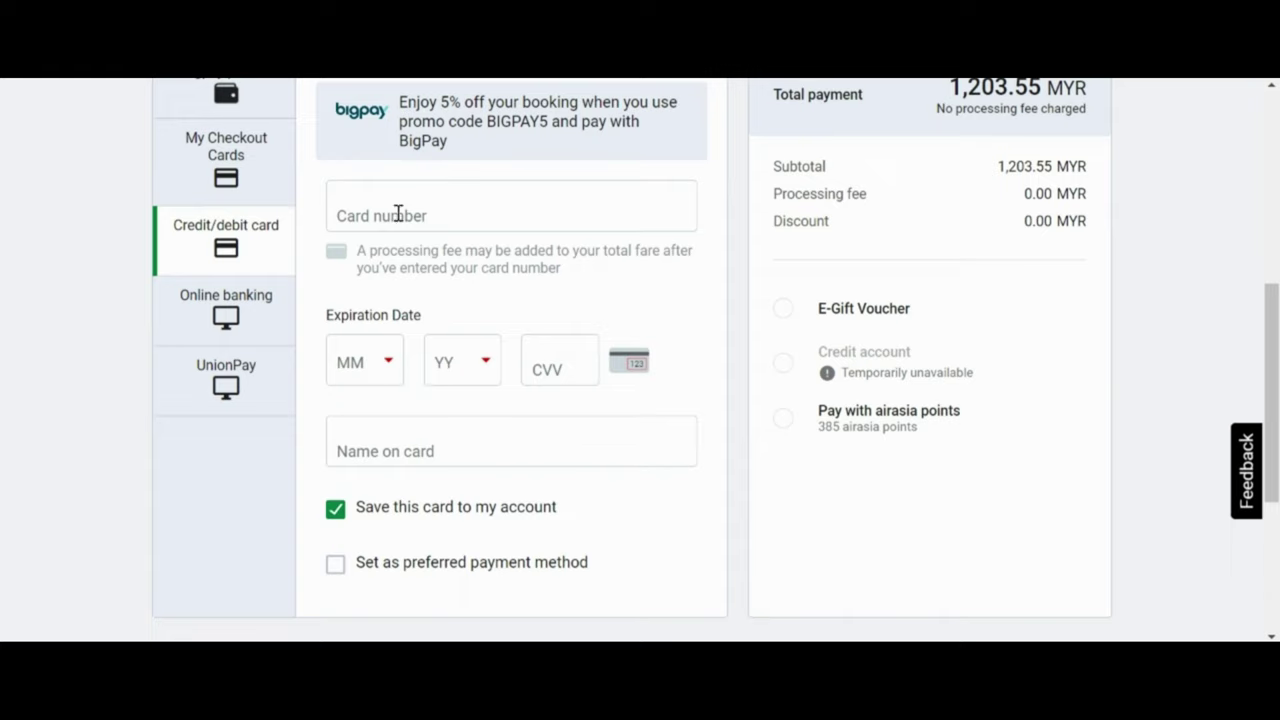
pyautogui.click(398, 214)
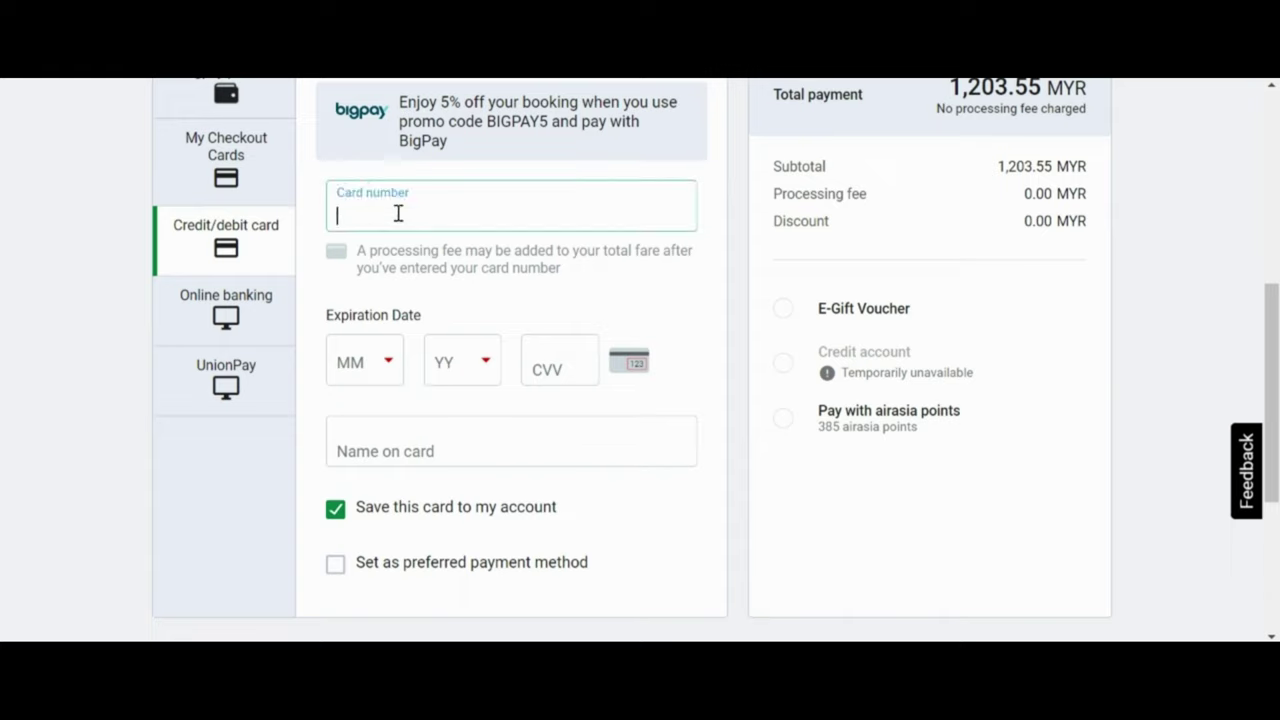
pyautogui.click(376, 350)
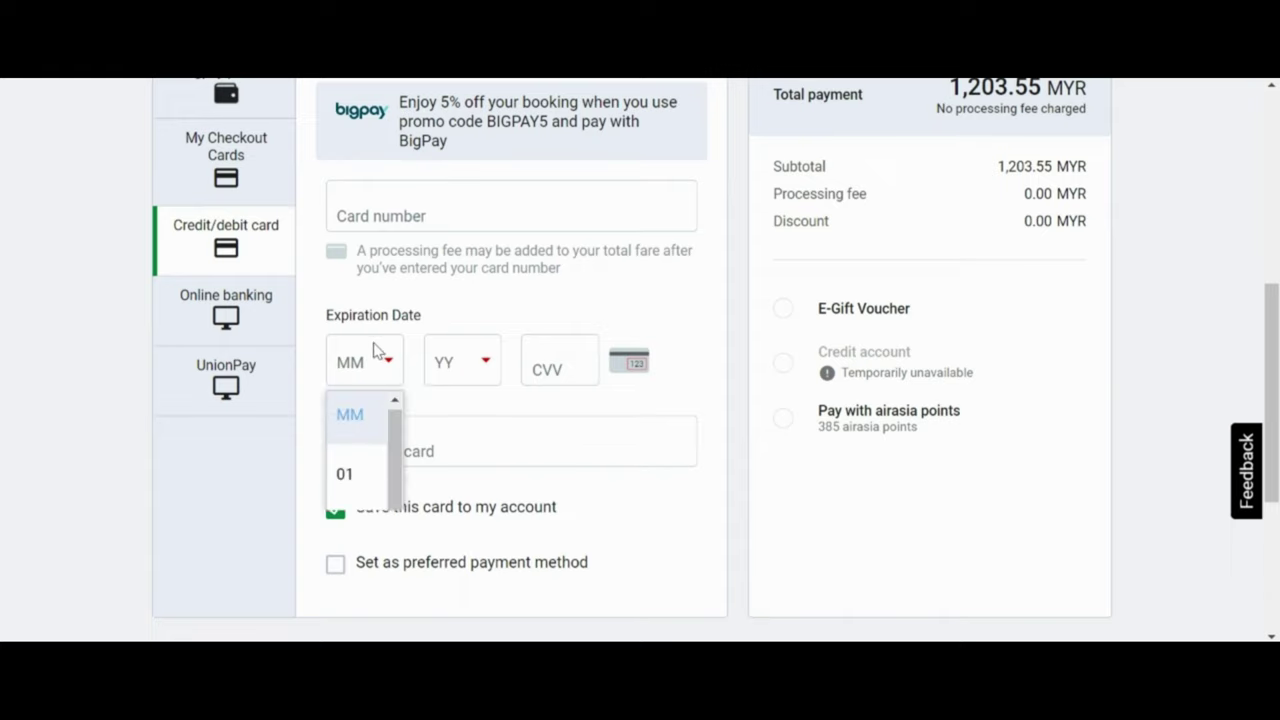
pyautogui.click(541, 362)
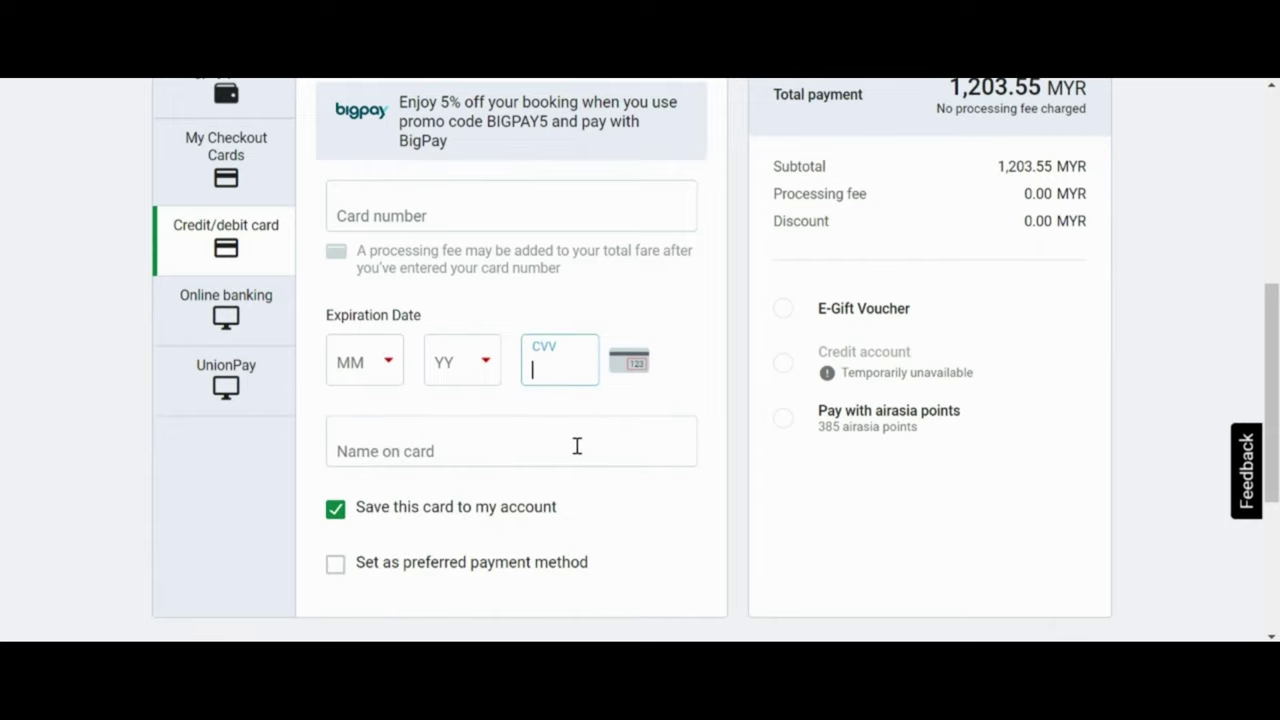
pyautogui.click(576, 447)
# Switch the payment method to online banking and return to the booking details summary.
pyautogui.scroll(-1, 576, 447)
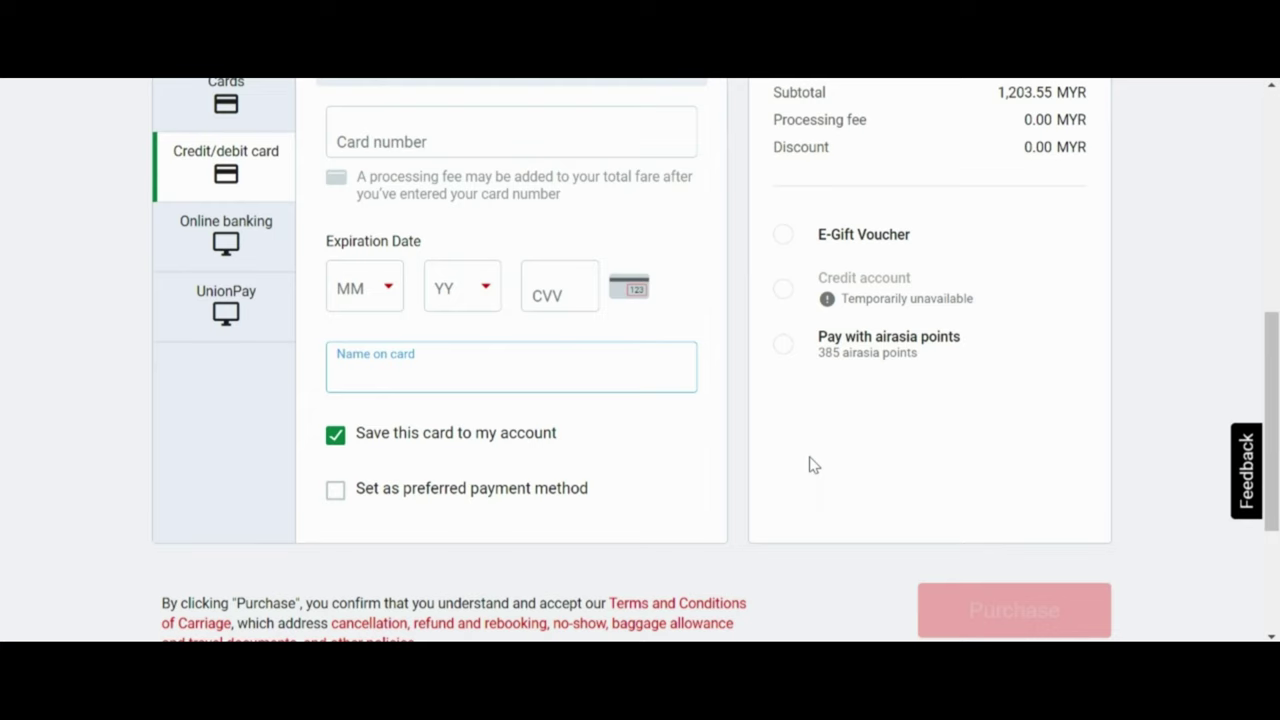
pyautogui.scroll(1, 813, 465)
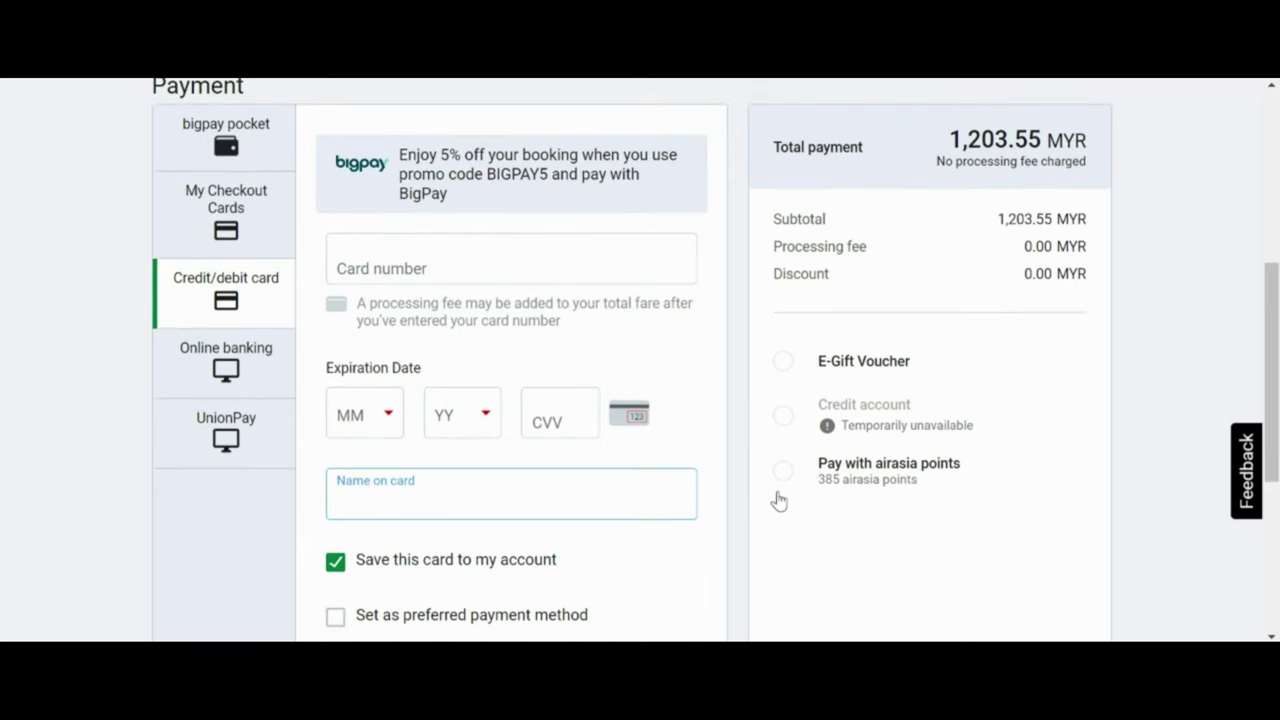
pyautogui.click(247, 370)
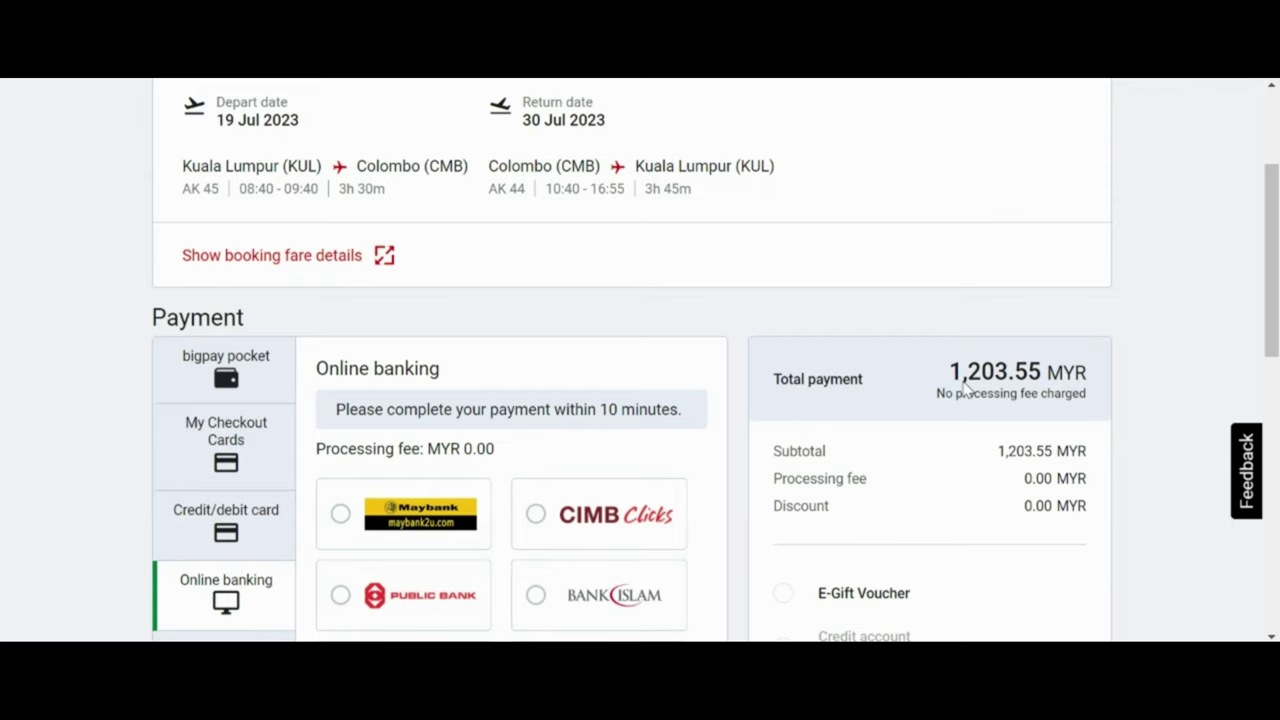
pyautogui.scroll(3, 537, 154)
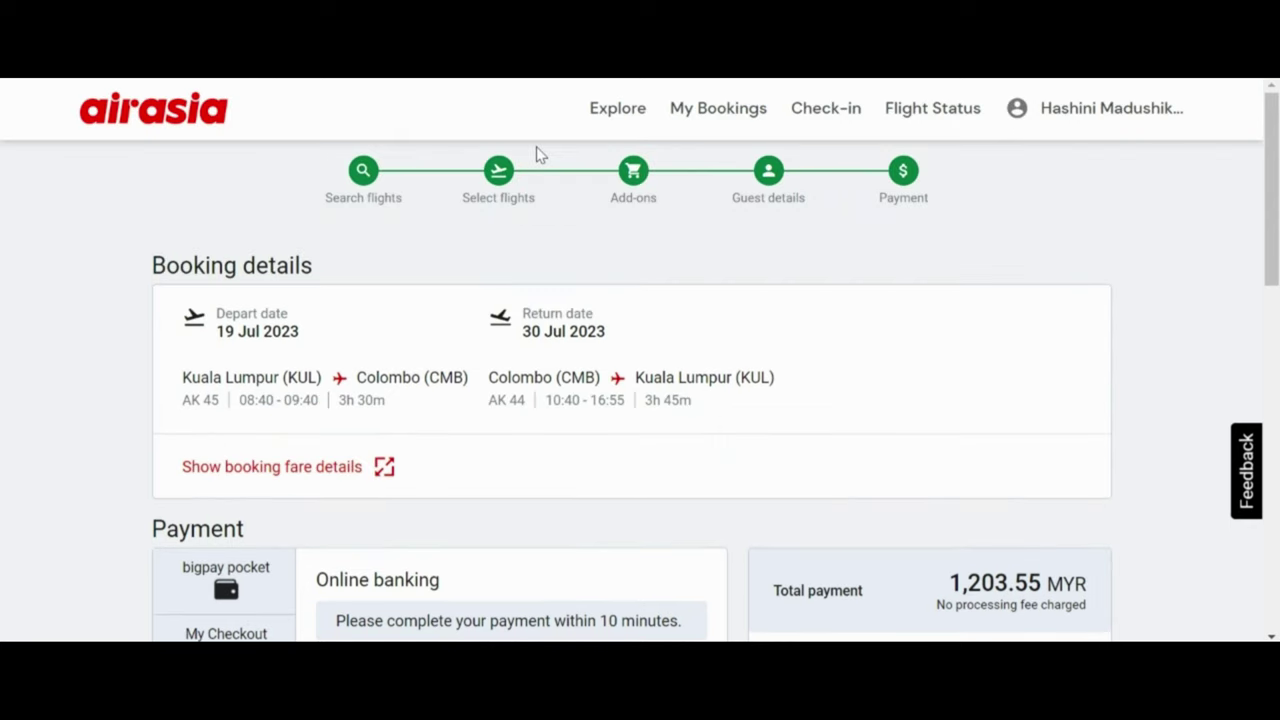